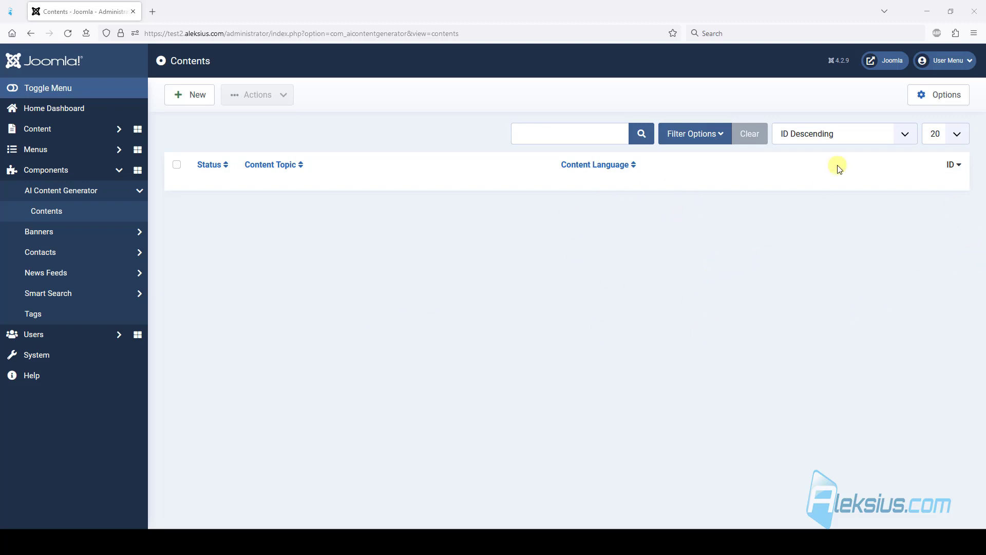
Open the AI Content Generator options and take the OpenAI API-key link into a new tab
click(932, 95)
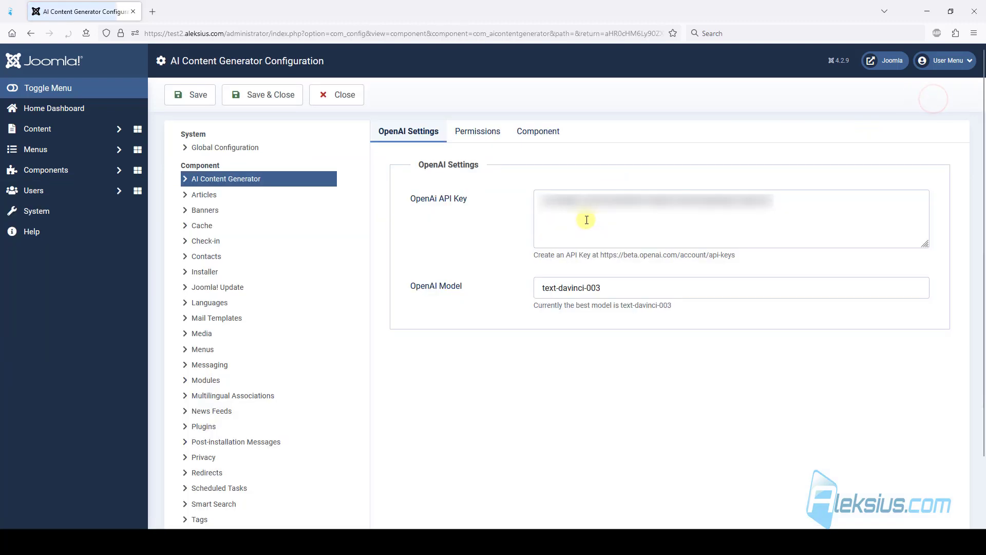
drag(603, 256, 736, 256)
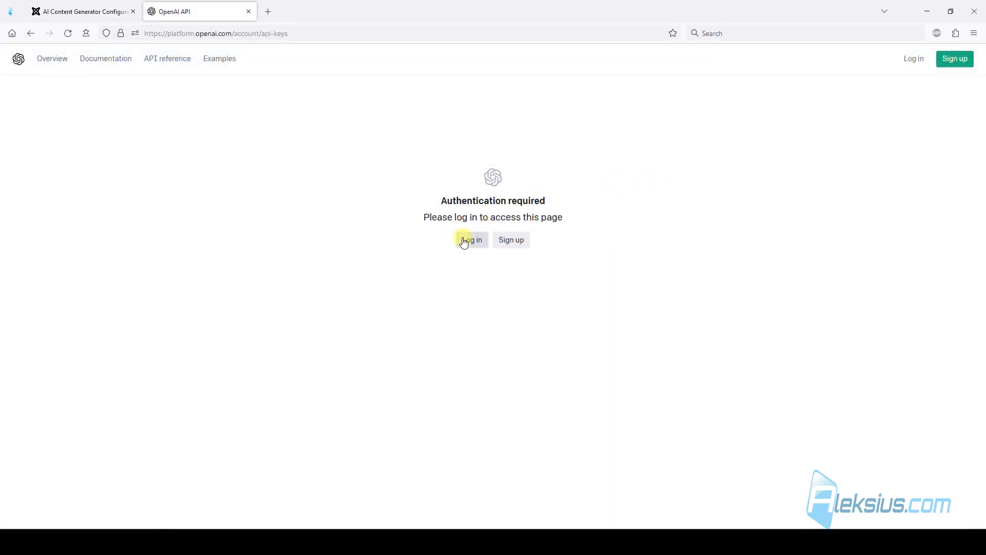
Log in to the OpenAI account to view its API keys, then go back to the Joomla tab
click(472, 240)
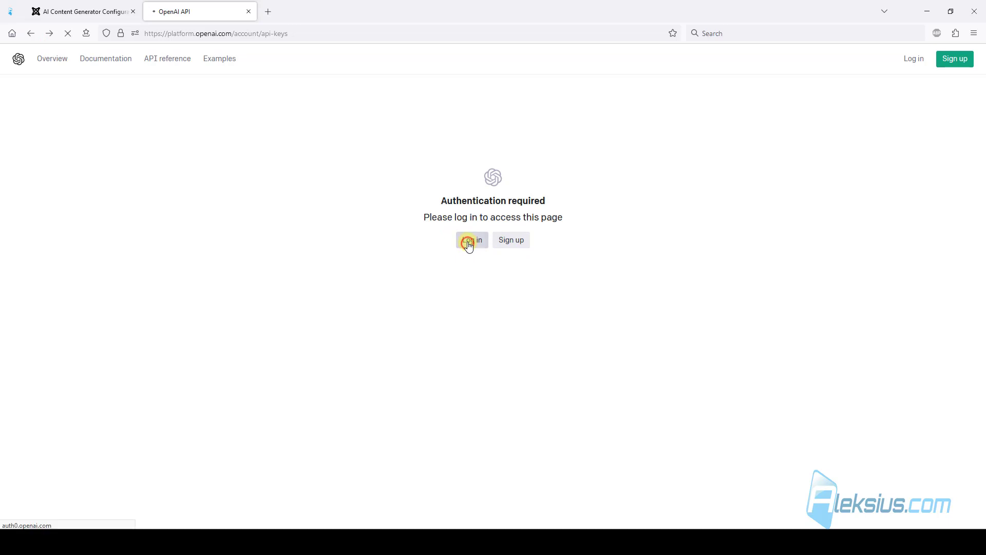
click(499, 280)
click(497, 350)
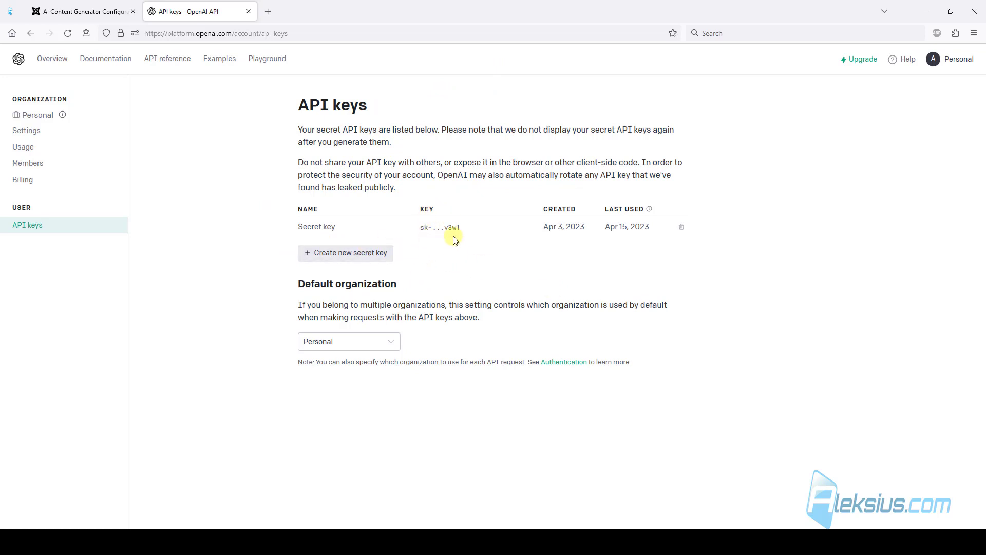
click(96, 14)
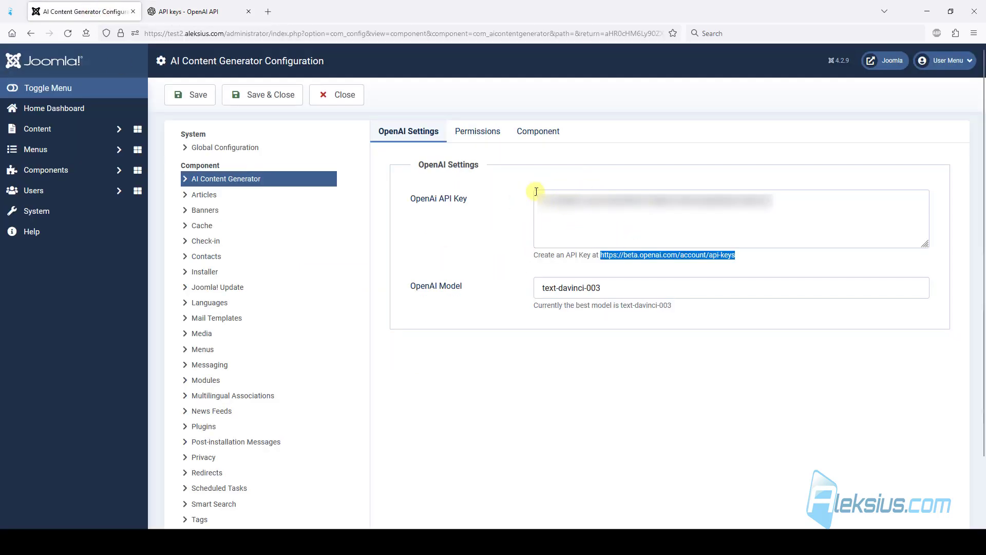
Save the OpenAI settings and start a new item titled 'US Constitution History' with 4 headlines
click(283, 98)
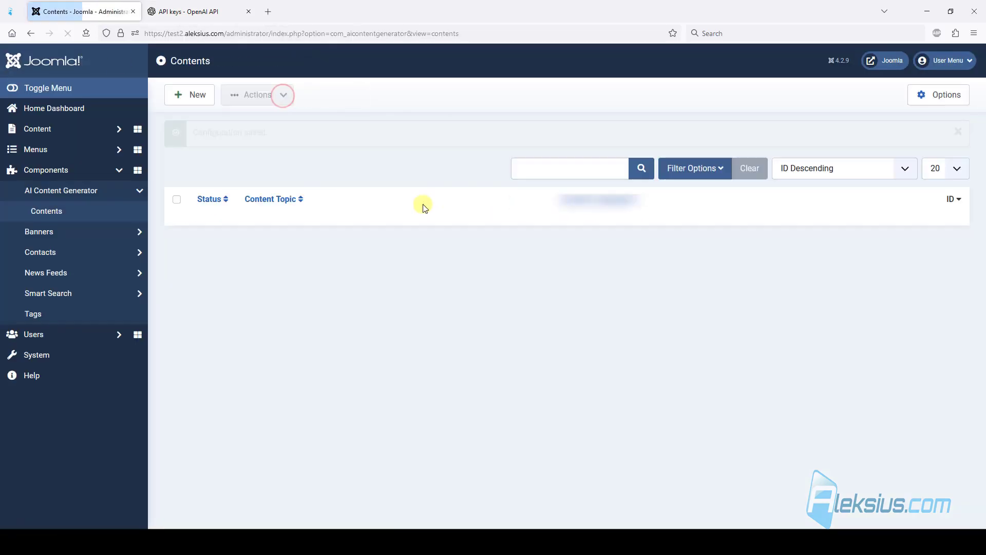
click(176, 106)
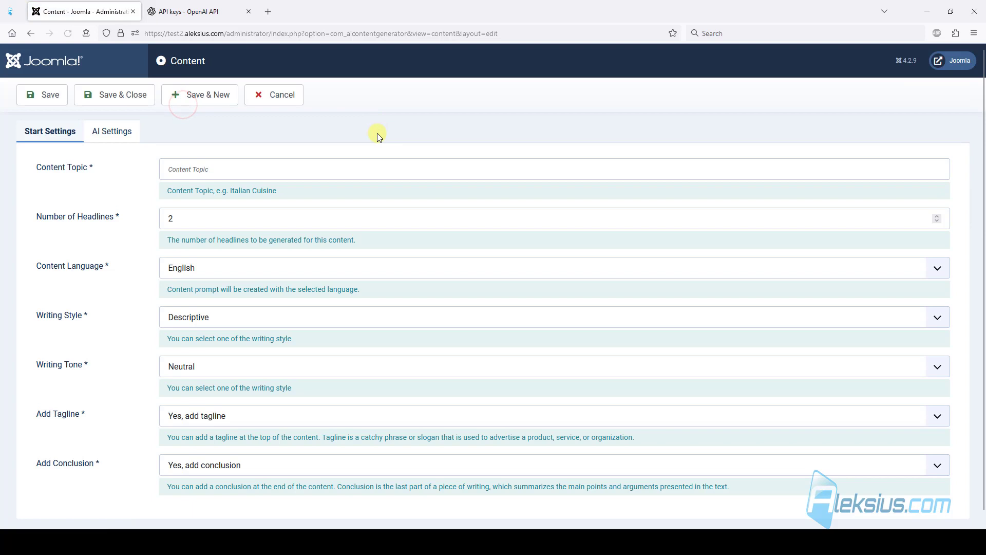
click(205, 160)
text(US Constitution History)
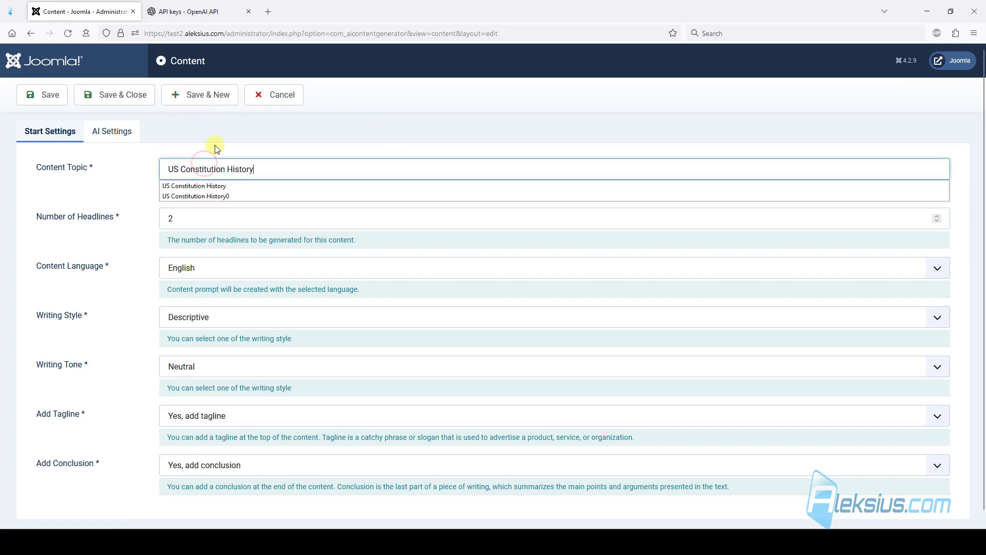
double_click(229, 222)
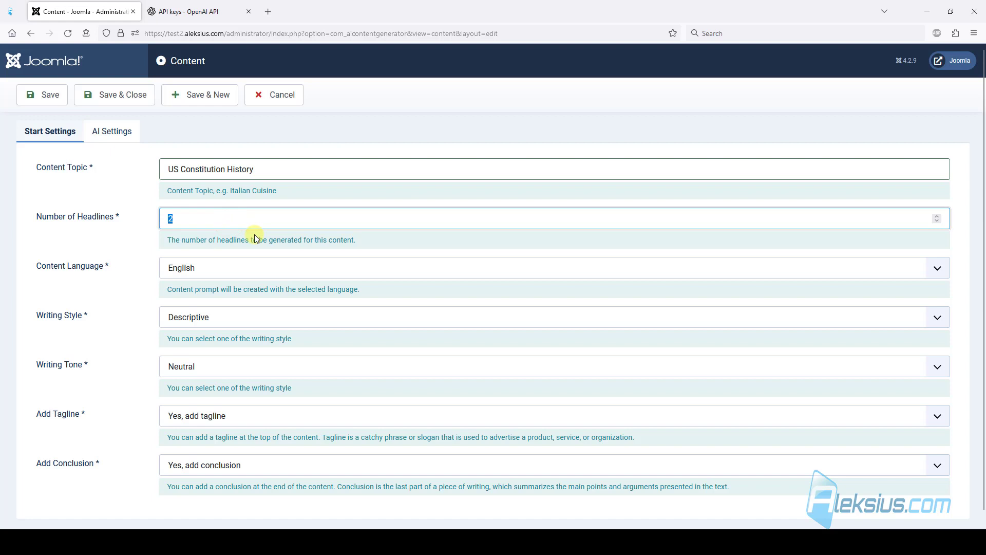
click(125, 203)
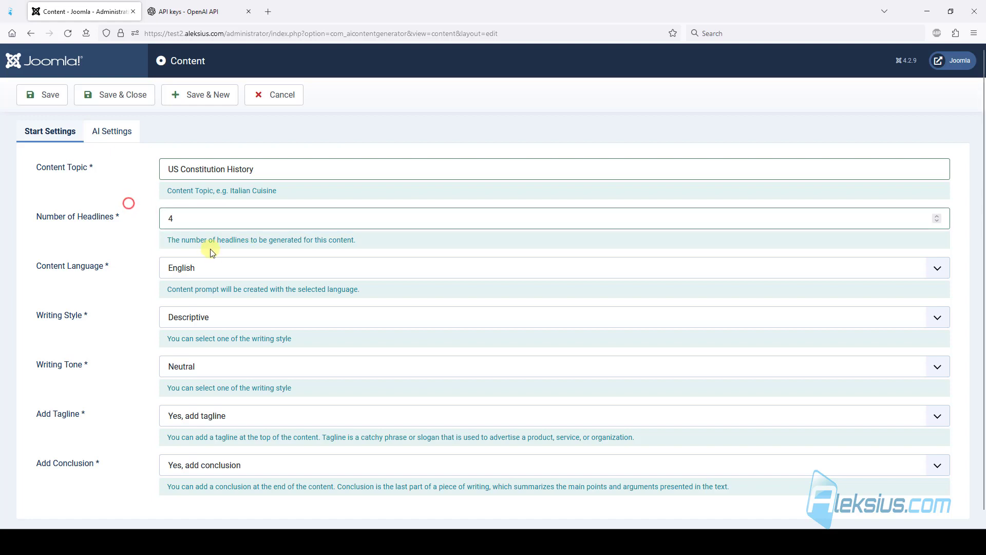
Keep English, Descriptive style, Neutral tone, a tagline and a conclusion, then review AI Settings
click(208, 266)
drag(945, 298, 929, 456)
click(42, 277)
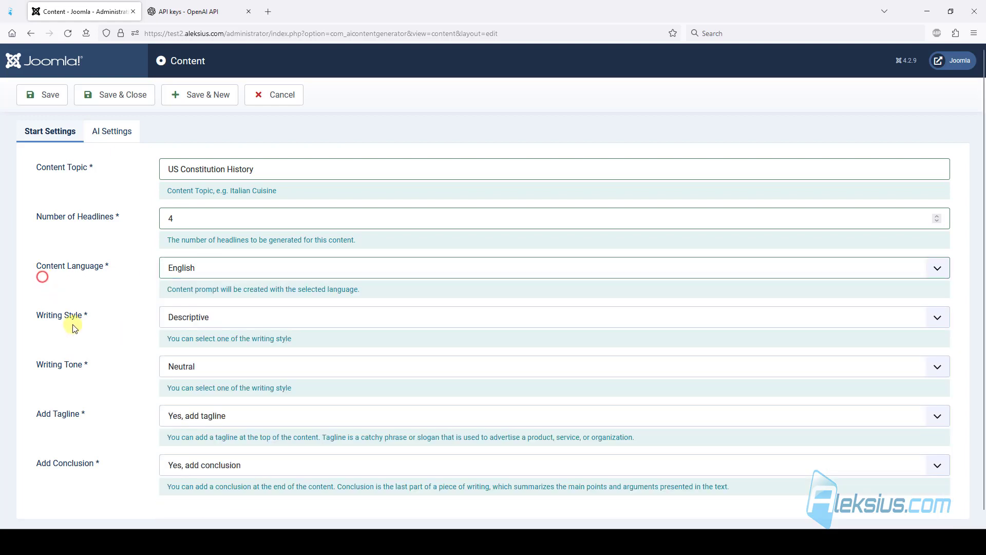
click(224, 320)
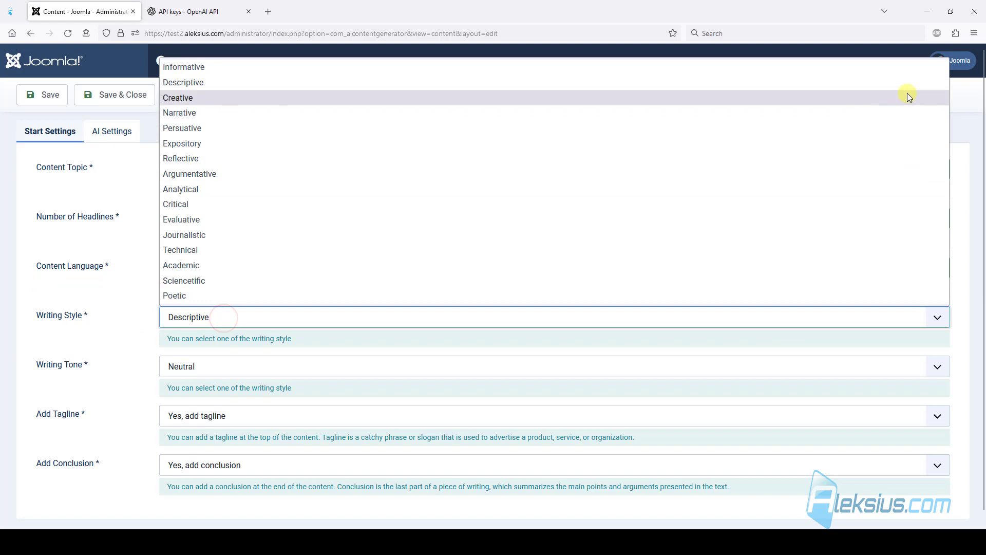
click(241, 367)
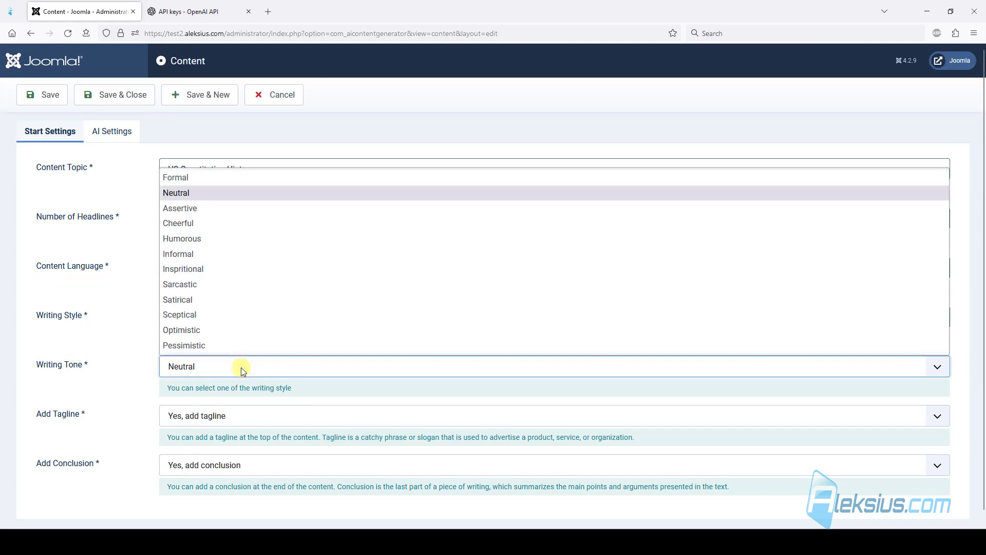
click(214, 424)
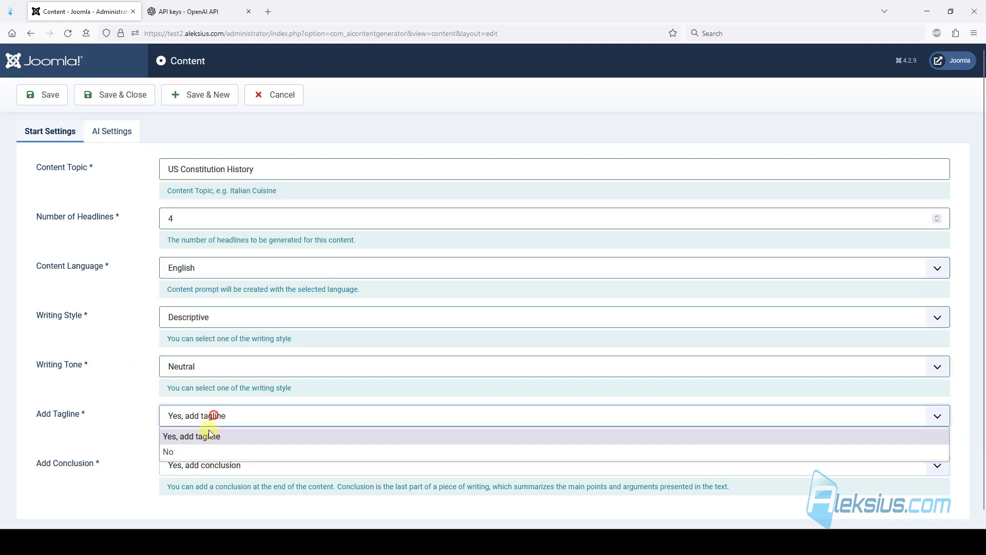
click(200, 436)
click(198, 466)
click(132, 440)
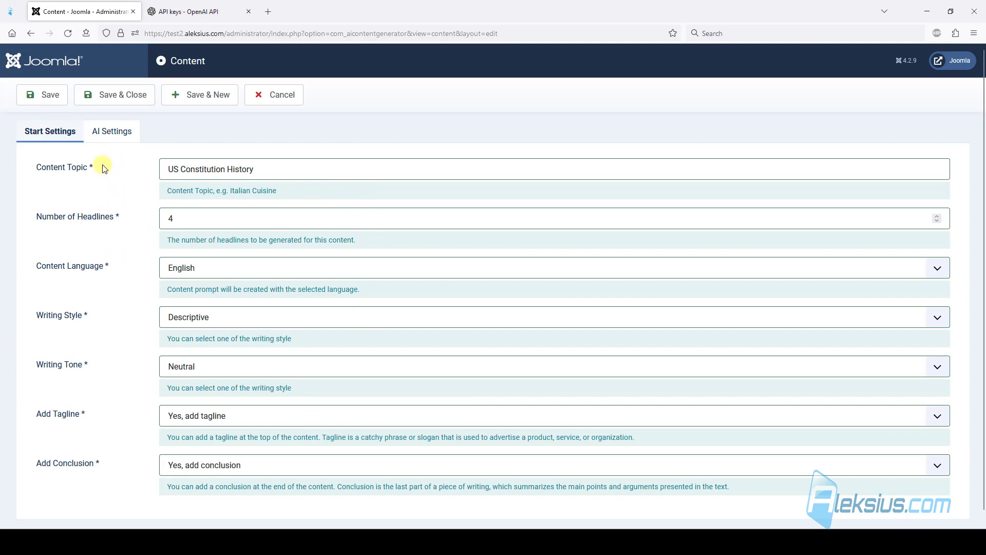
click(110, 135)
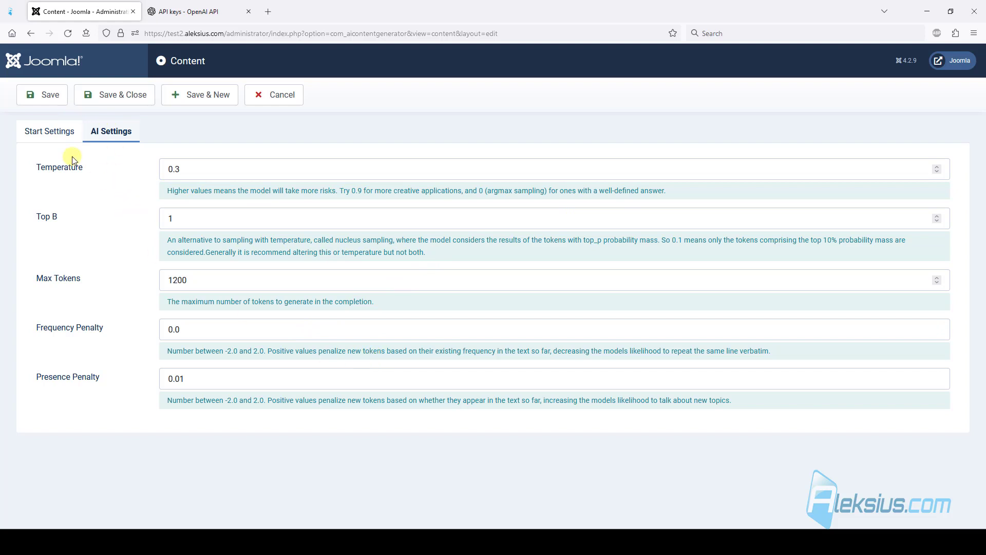
Generate the content backbone and review its four headlines, tagline, introduction and conclusion
click(49, 101)
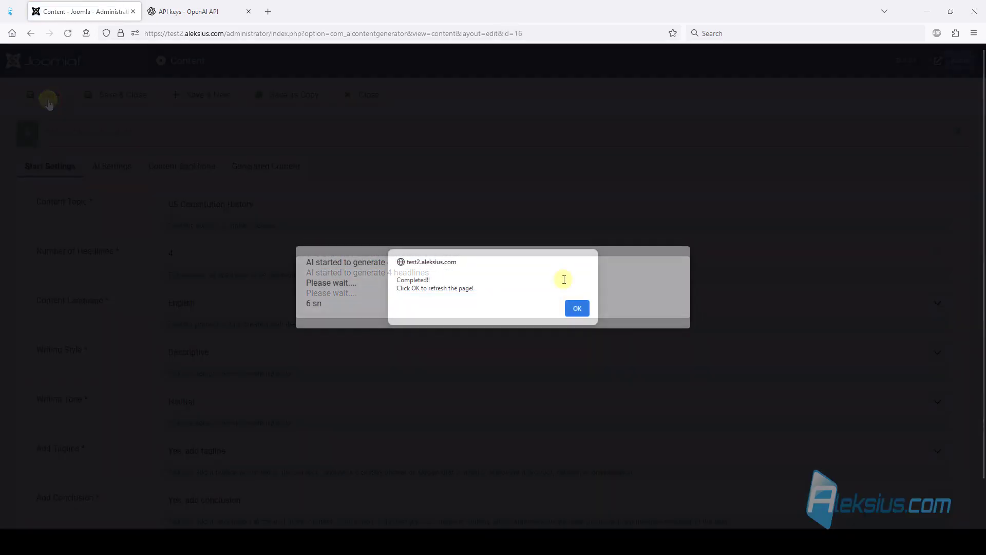
click(571, 307)
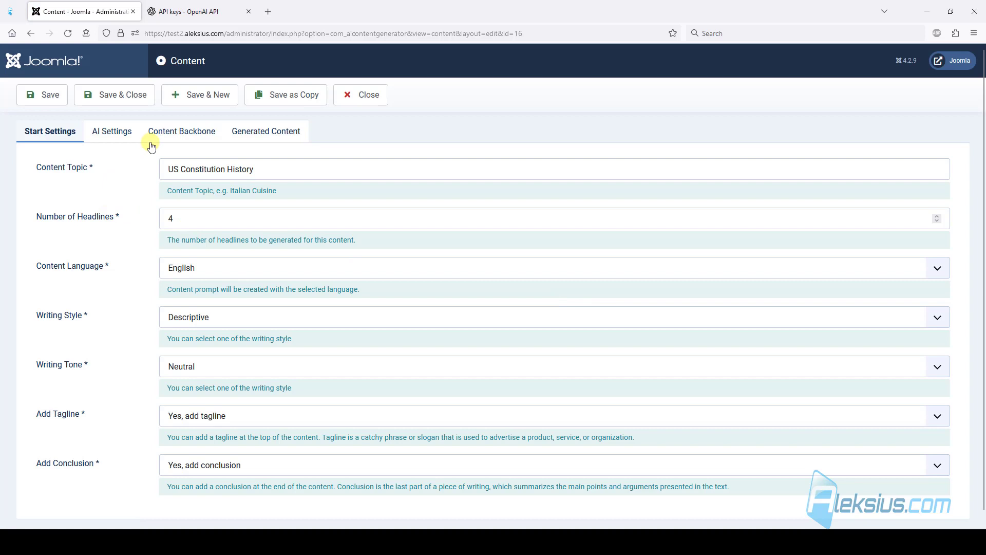
click(196, 136)
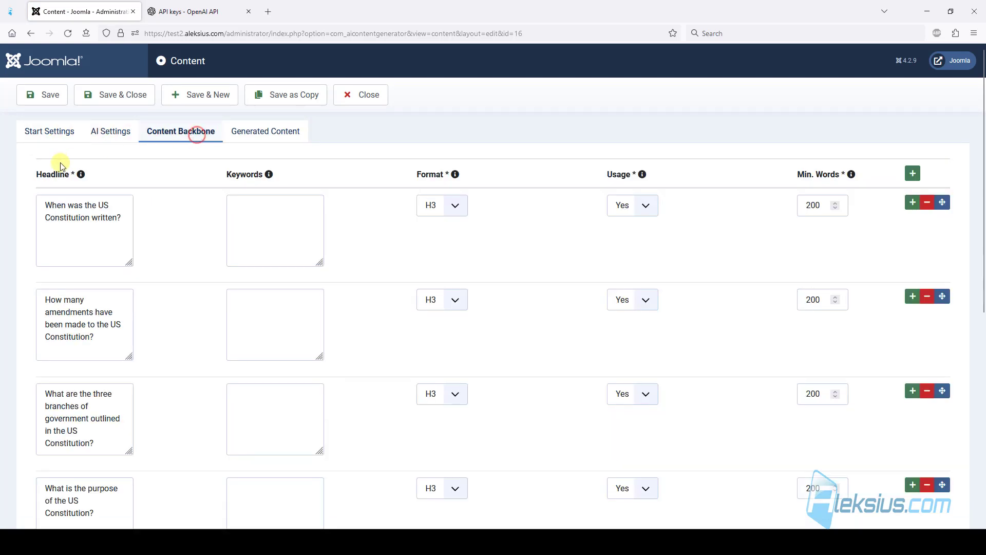
scroll(123, 197, down, 1)
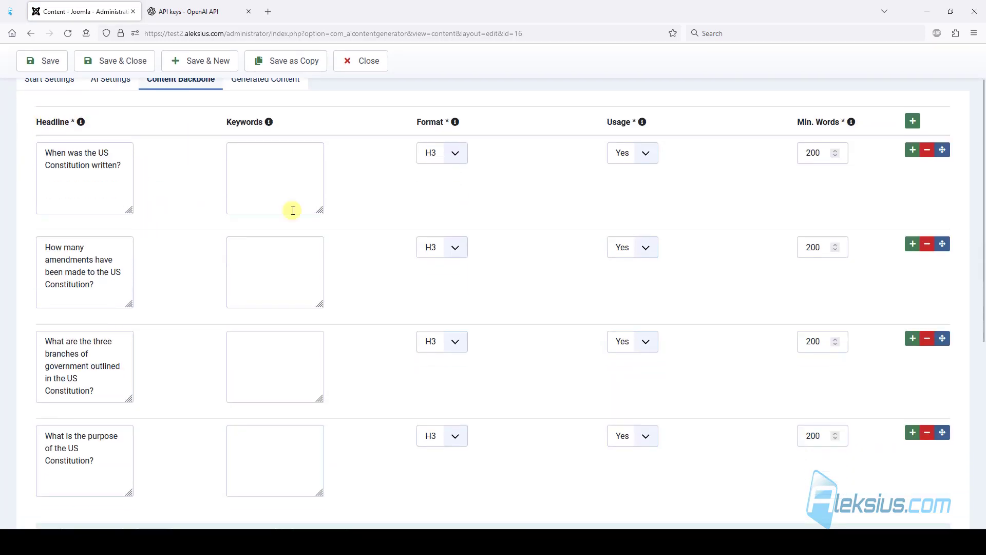
drag(984, 113, 984, 235)
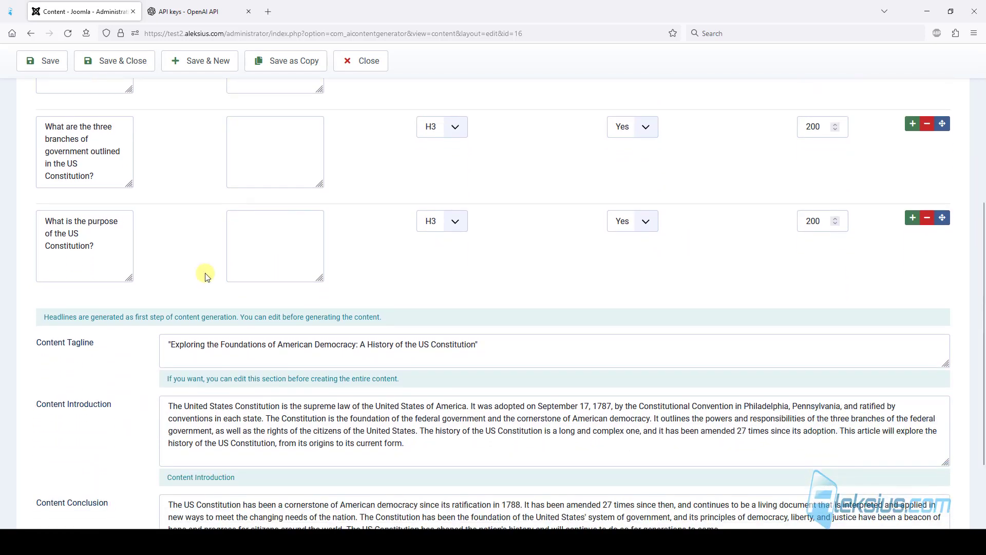
scroll(99, 338, down, 2)
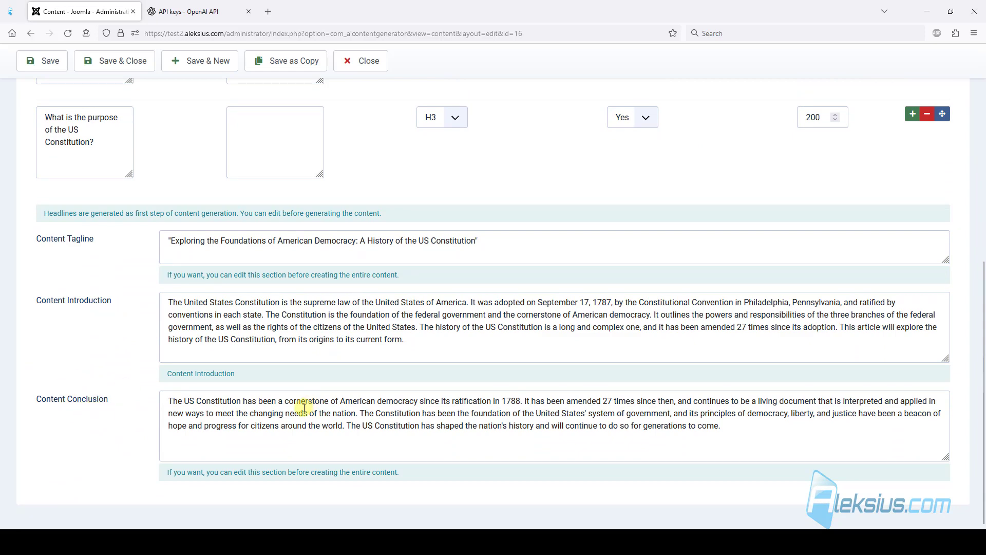
scroll(207, 387, up, 3)
scroll(385, 470, up, 4)
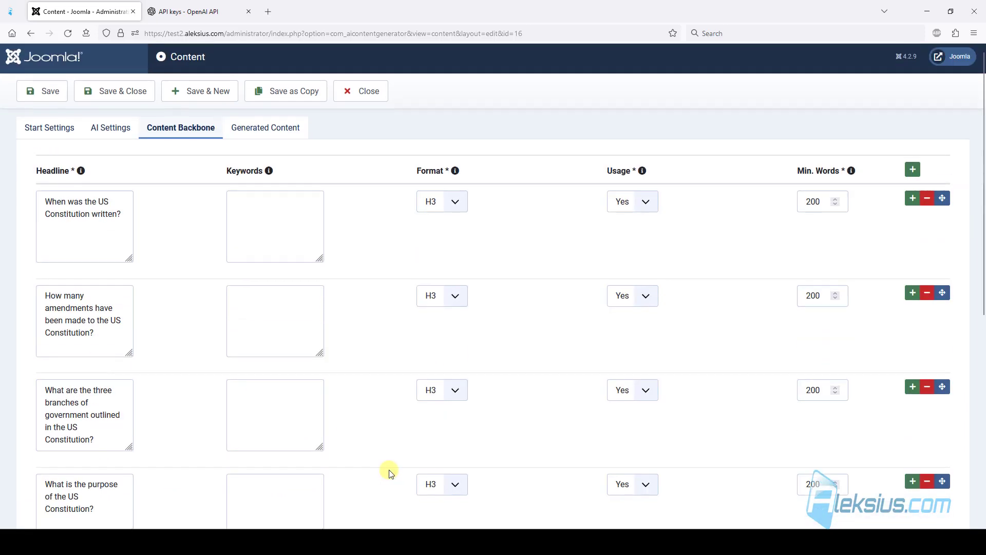
mouse_move(642, 170)
mouse_move(269, 170)
Finalize the full article and review the generated 1465-word text in the fullscreen editor
click(259, 128)
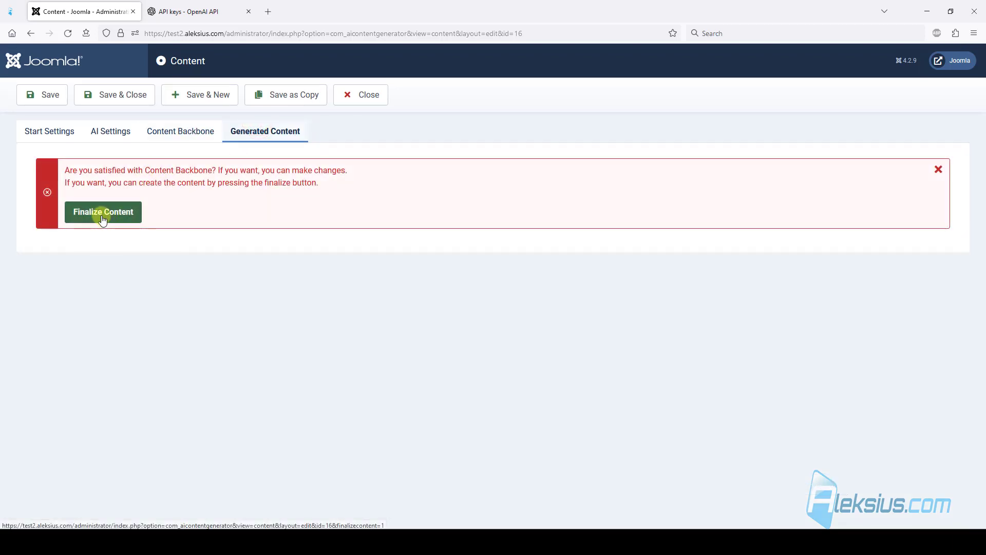
click(102, 216)
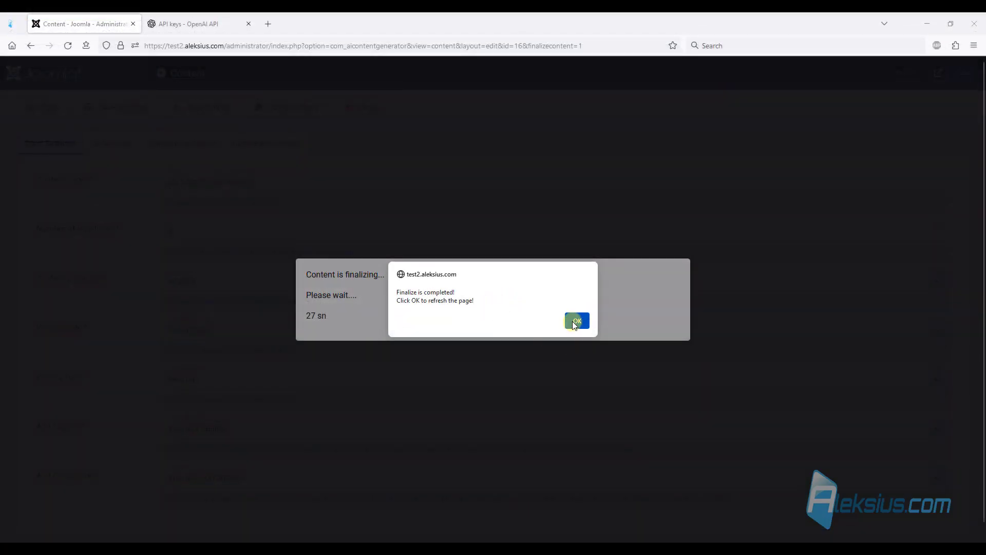
click(577, 321)
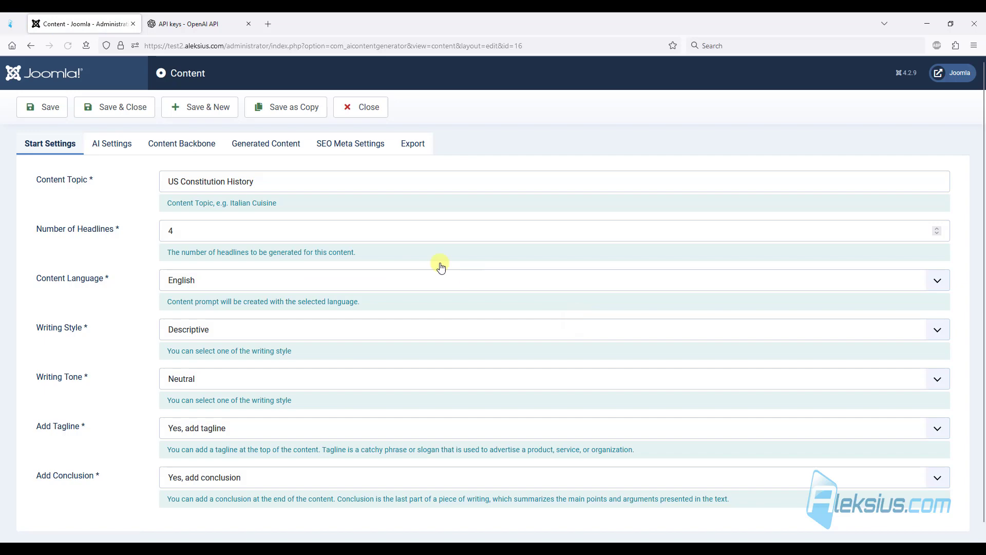
click(277, 149)
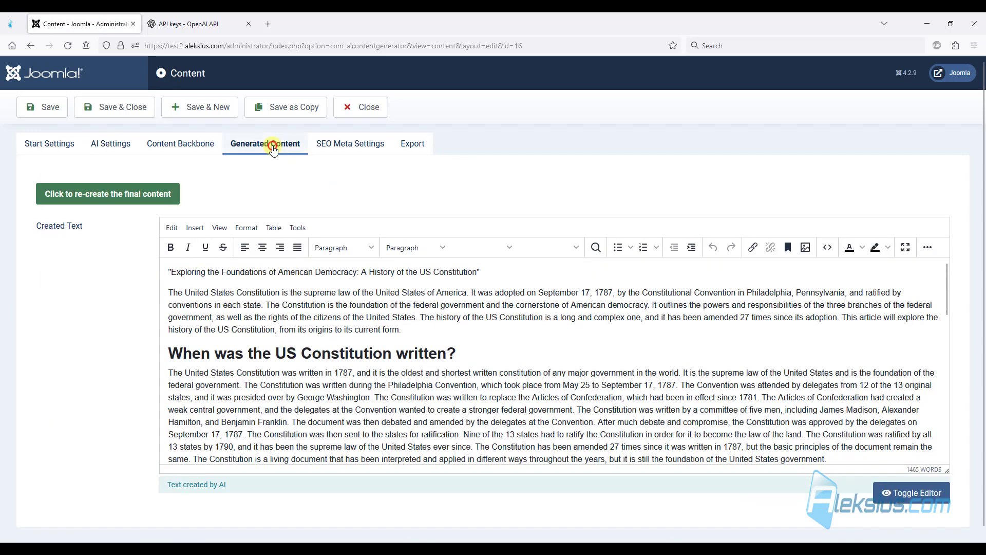
click(906, 249)
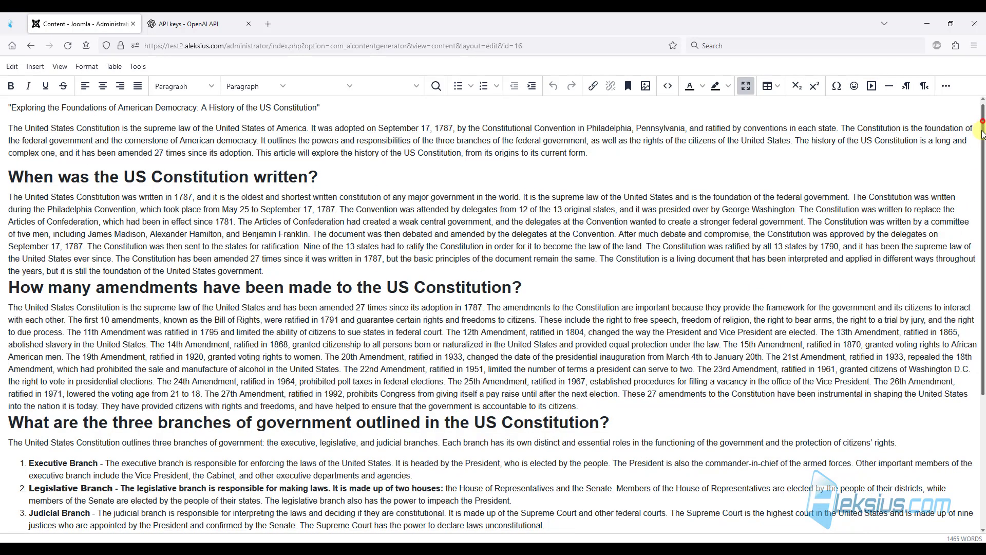
drag(983, 132, 966, 231)
drag(965, 231, 960, 263)
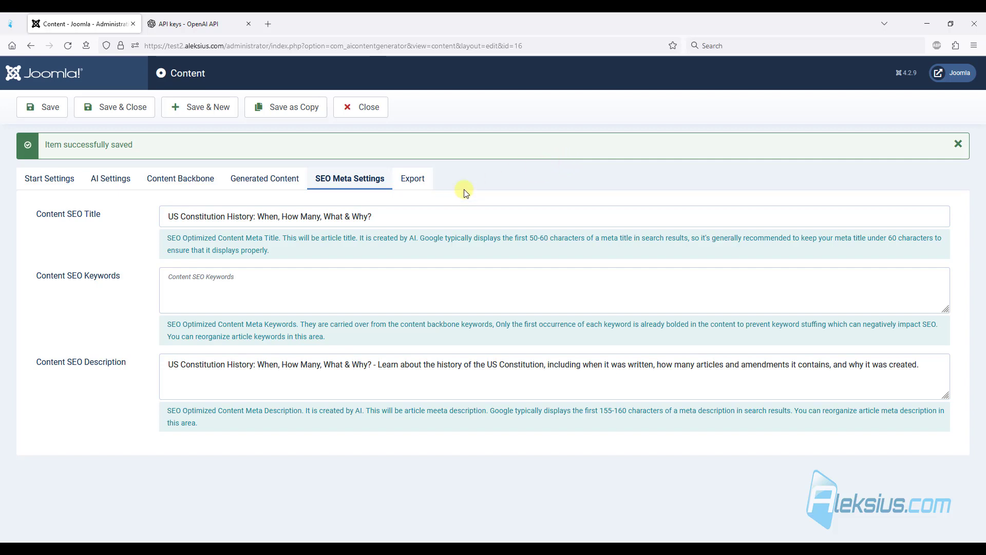
Show the item's export options and open the site's Blog page in a separate tab
click(412, 180)
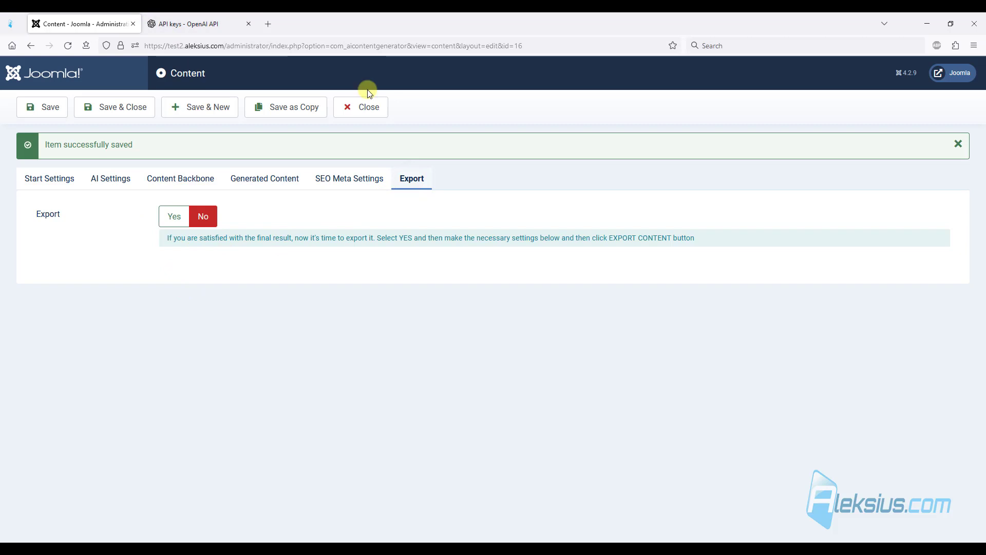
click(946, 70)
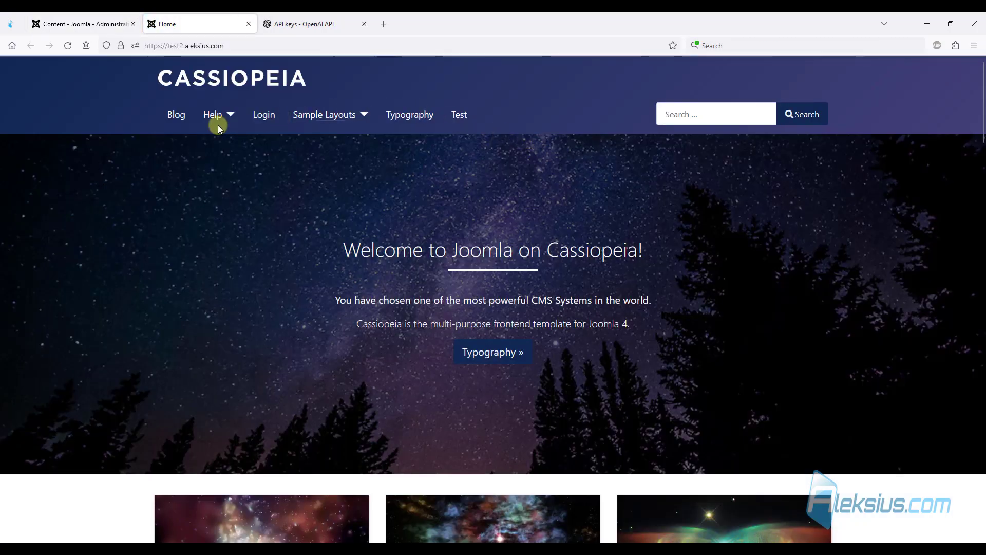
click(171, 114)
click(103, 24)
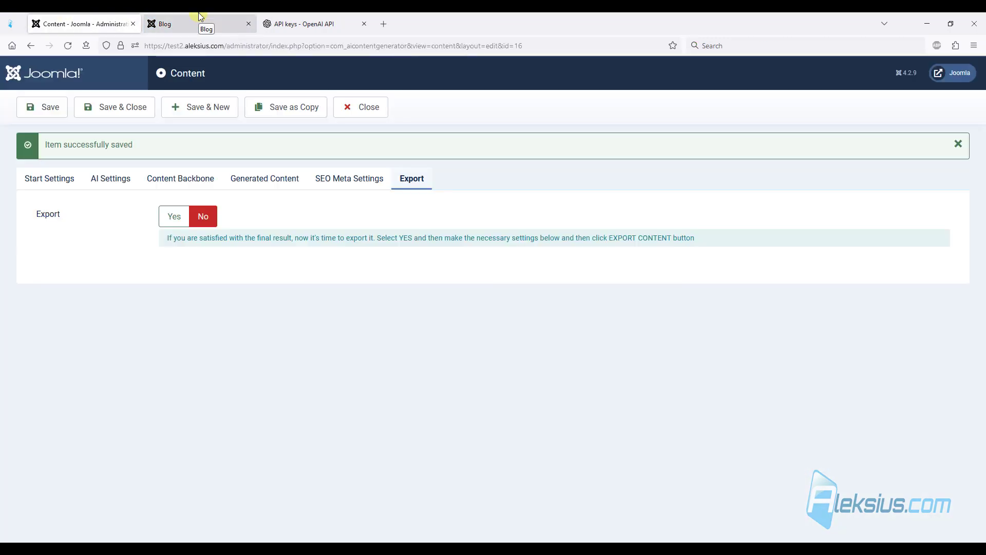
click(220, 22)
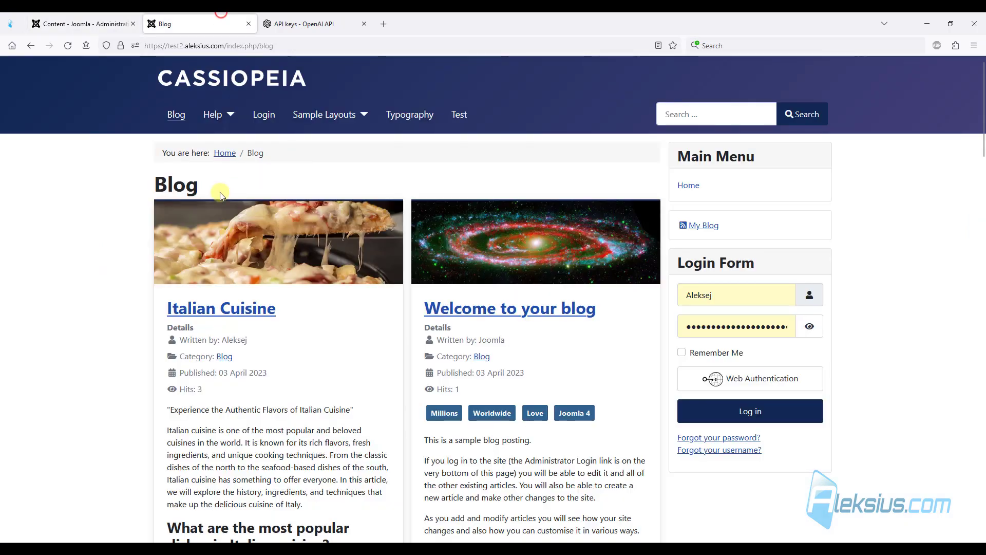
click(82, 24)
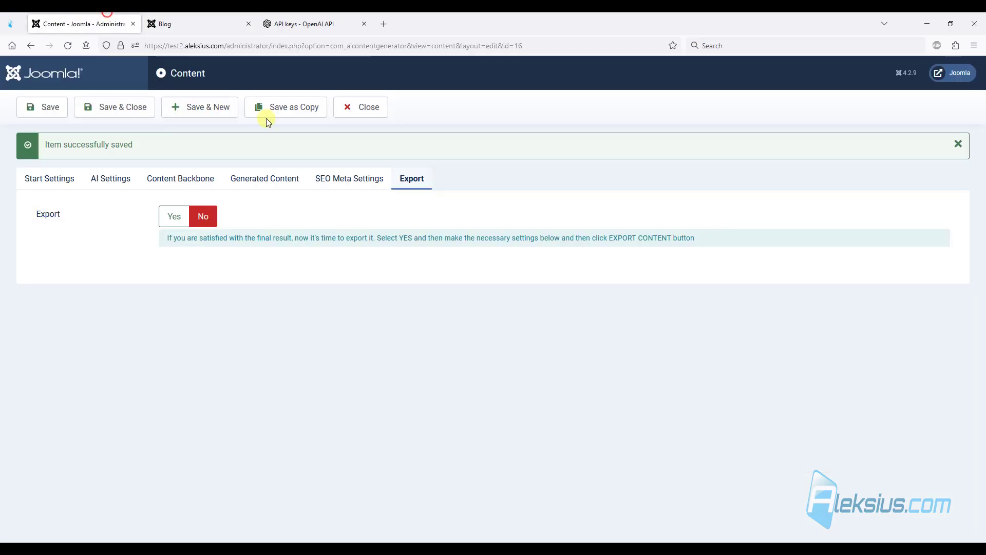
Export the content to com_content as a Published article in the Blog category
click(174, 216)
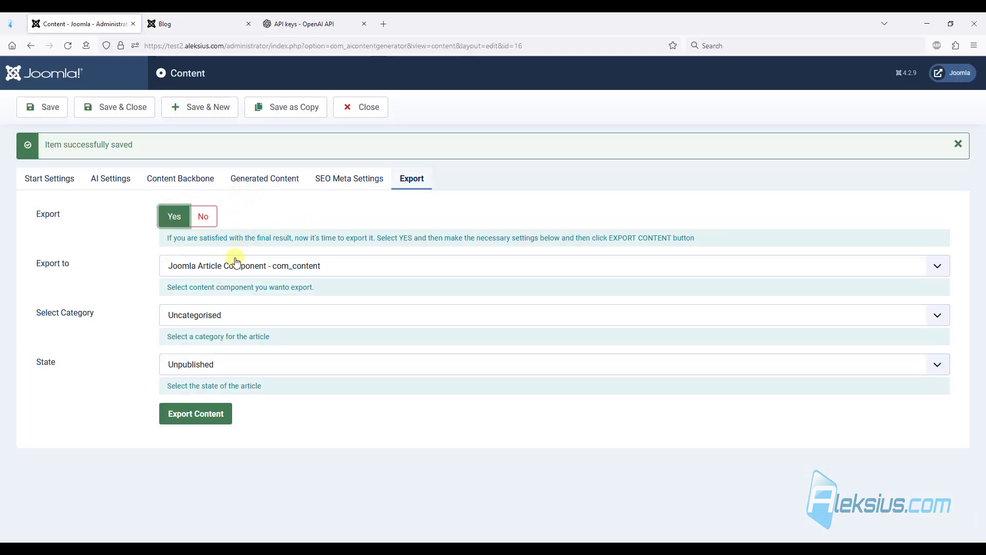
click(336, 267)
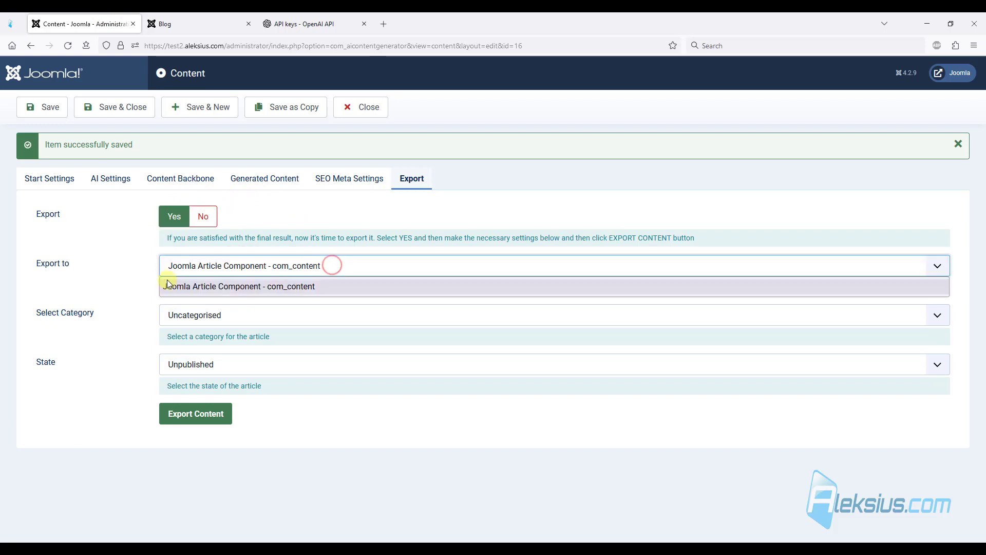
click(134, 260)
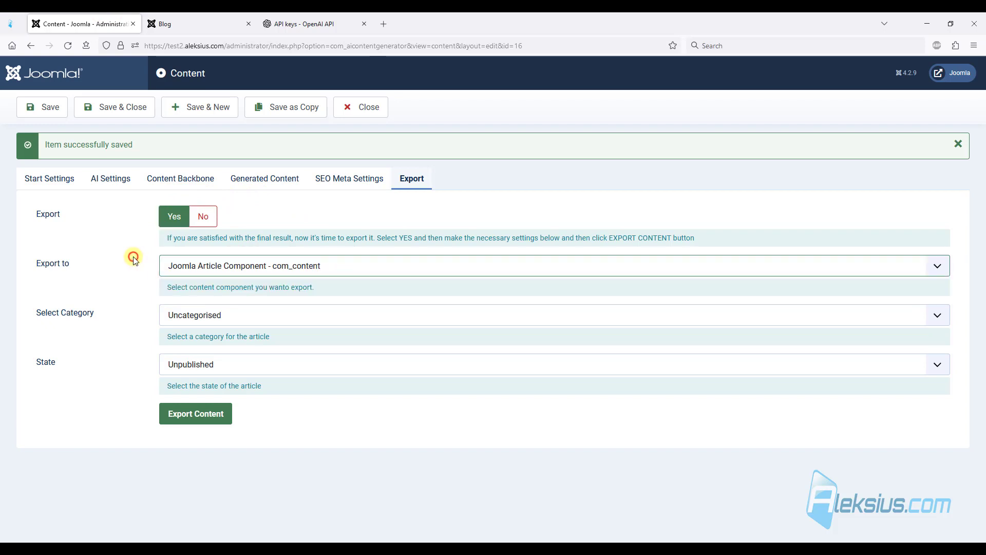
click(229, 315)
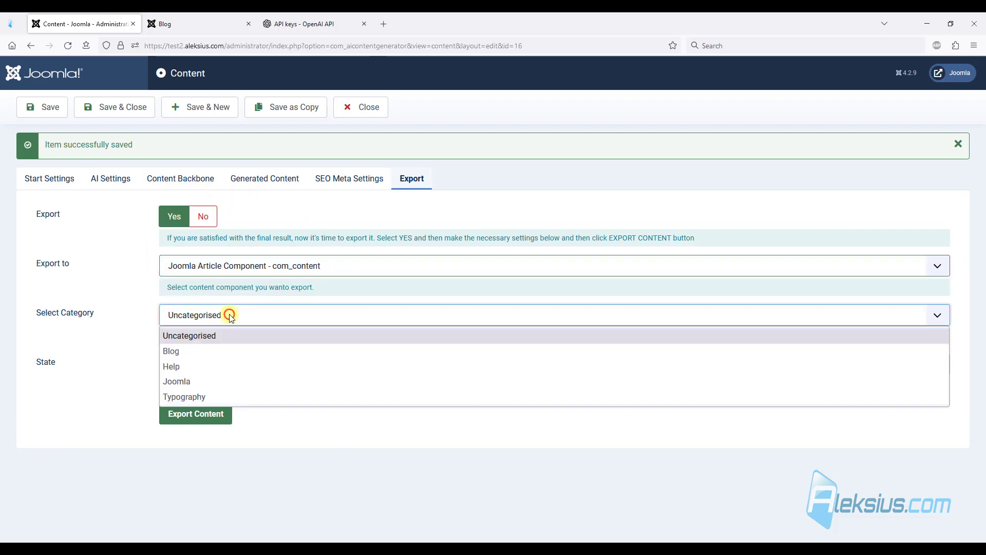
click(186, 351)
click(205, 364)
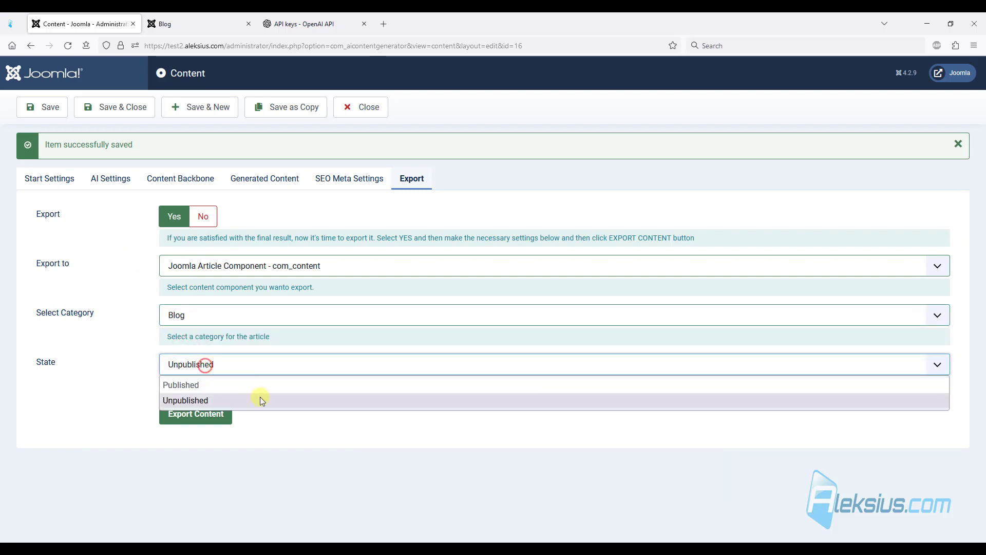
click(212, 385)
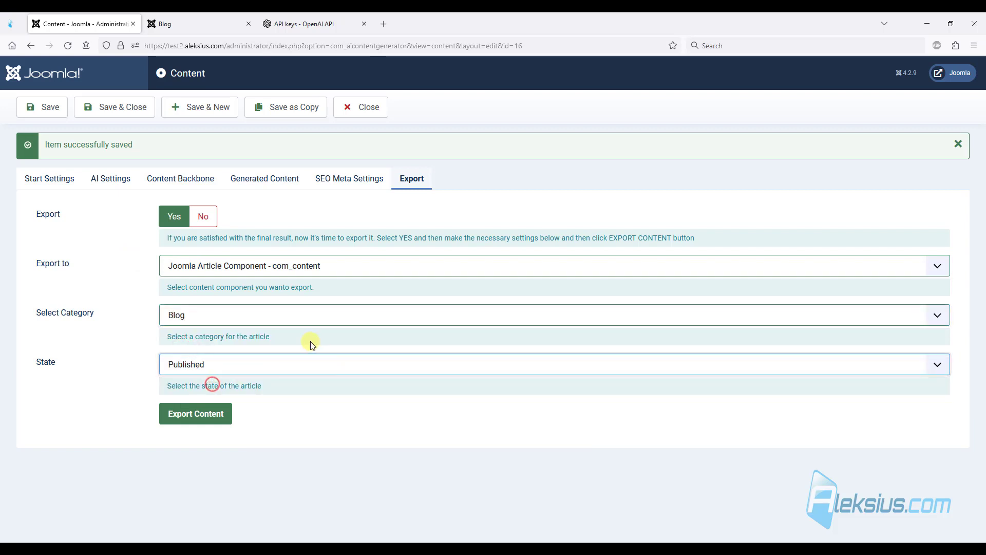
click(204, 419)
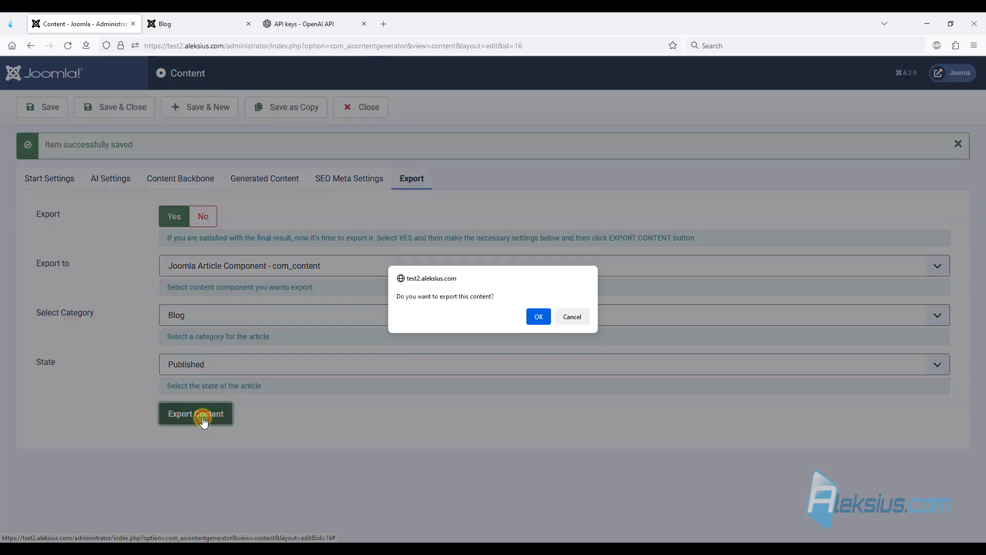
click(537, 315)
Save the item, reload the site's Blog page and open the new US Constitution History article
click(577, 329)
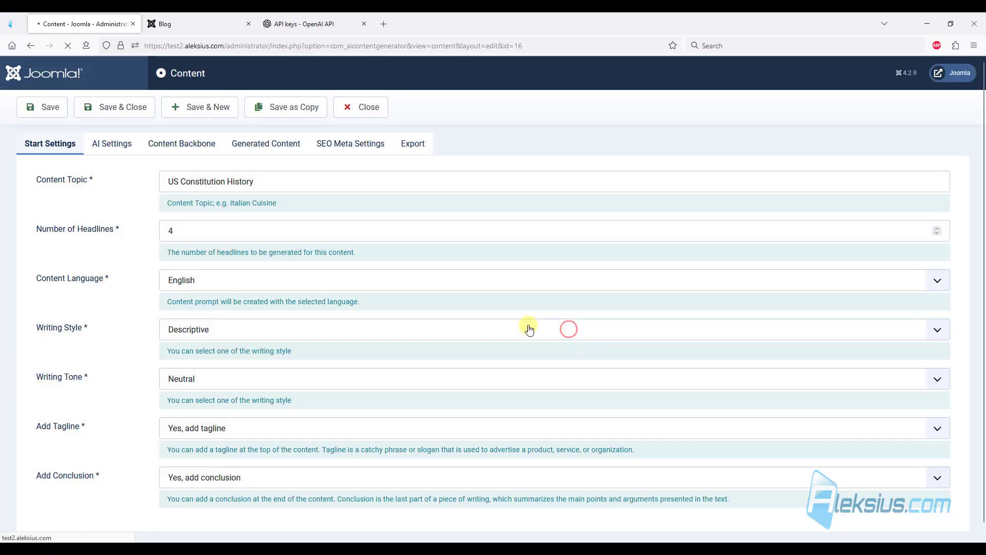
click(48, 119)
click(193, 20)
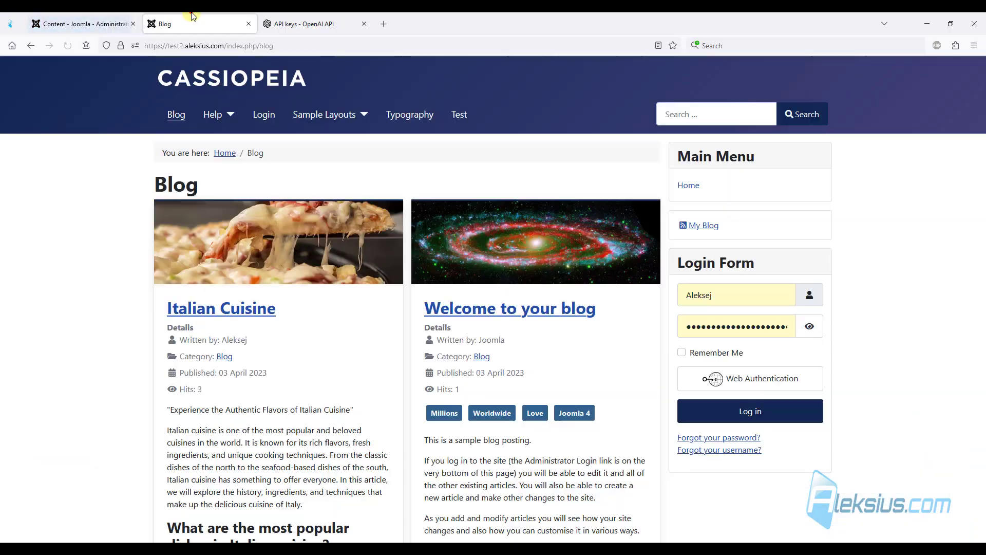
key(F5)
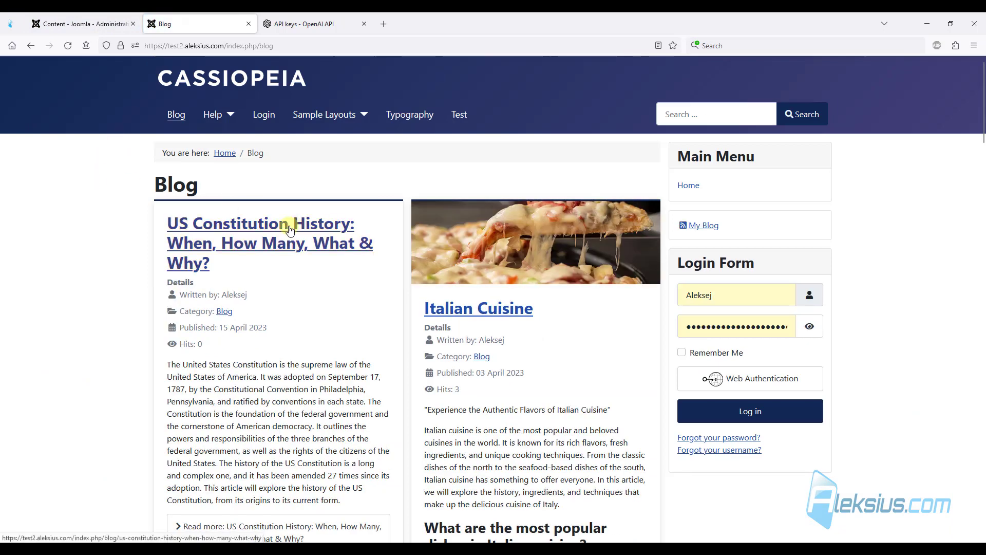
click(277, 224)
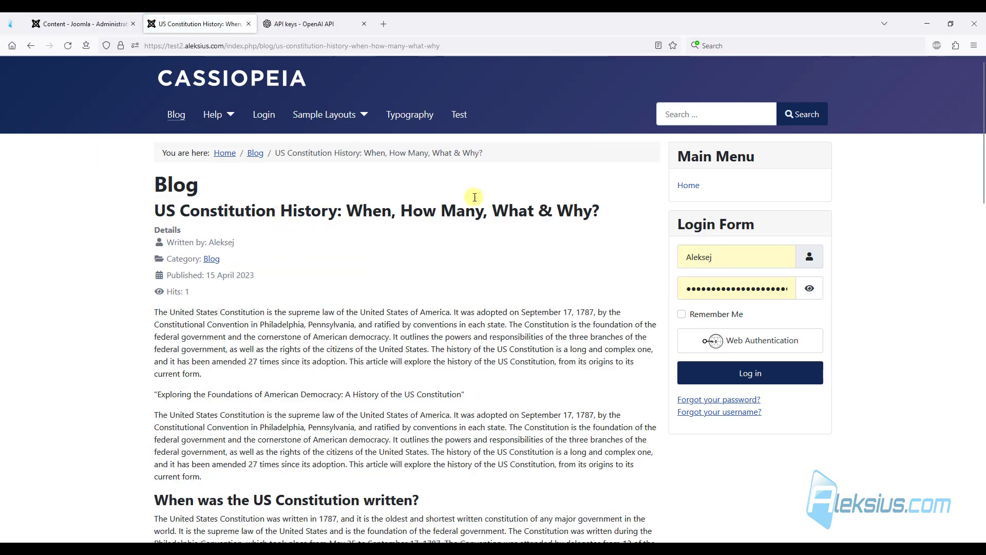
drag(982, 82, 962, 93)
Save and close the item, then open US Constitution History from the Articles list and scroll through it
click(122, 23)
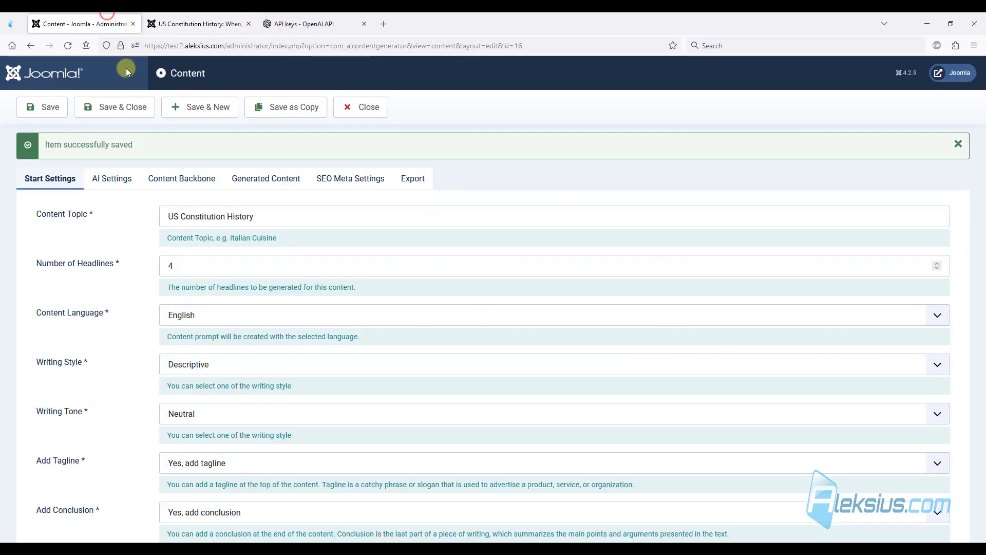
click(112, 108)
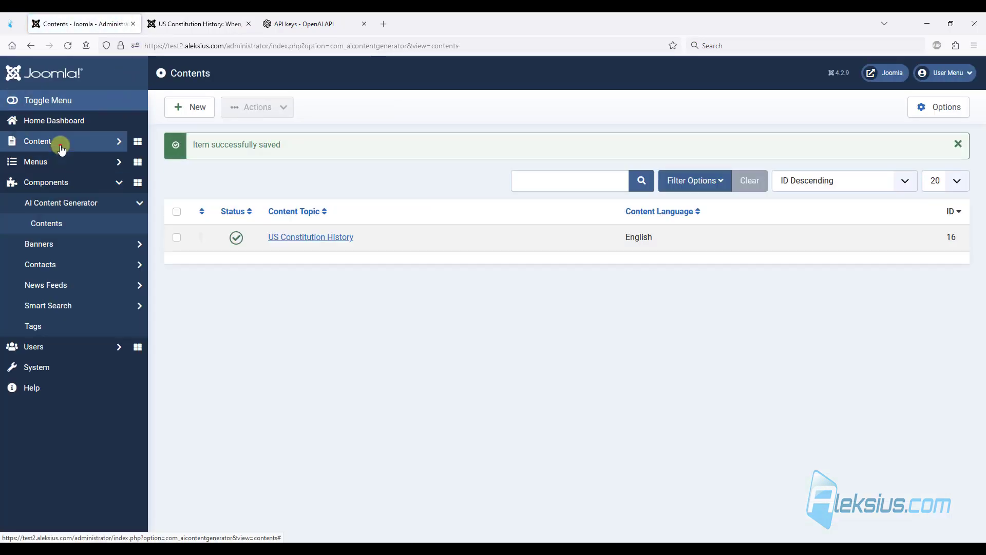
click(60, 143)
click(56, 165)
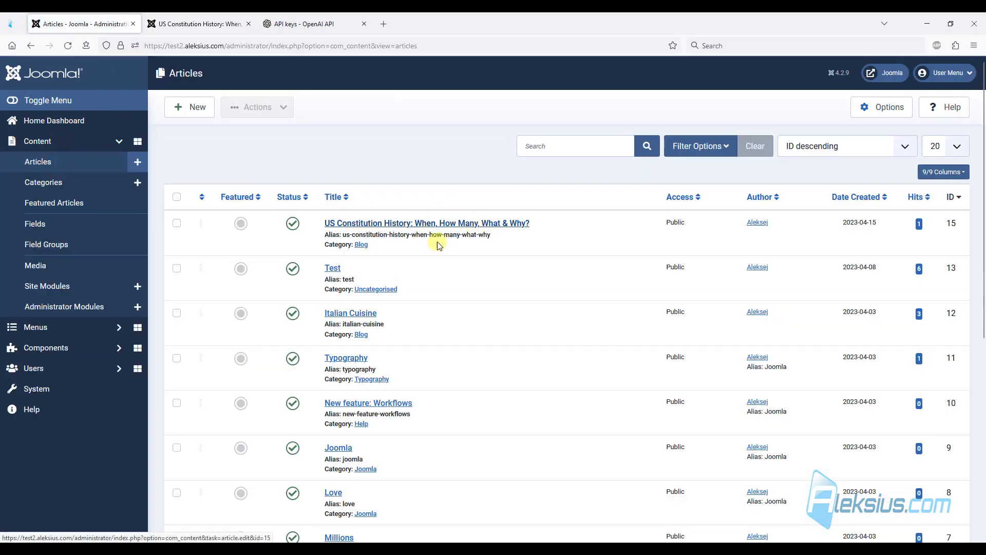
click(388, 225)
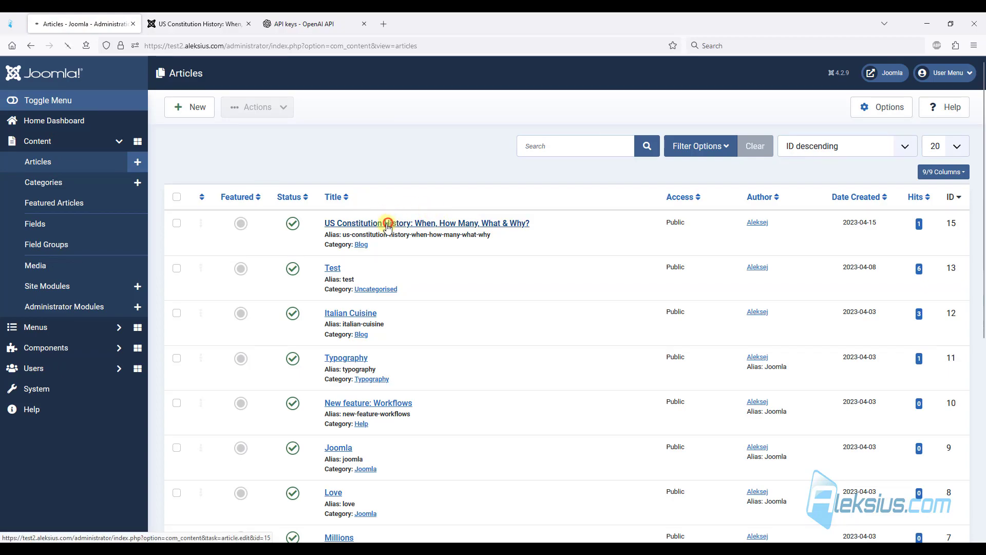
scroll(713, 316, down, 5)
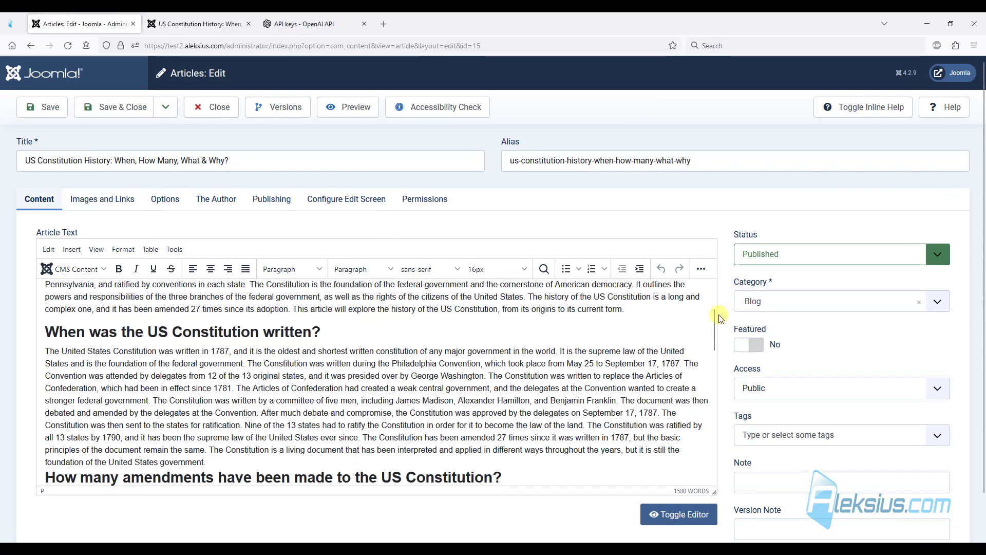
scroll(713, 317, down, 15)
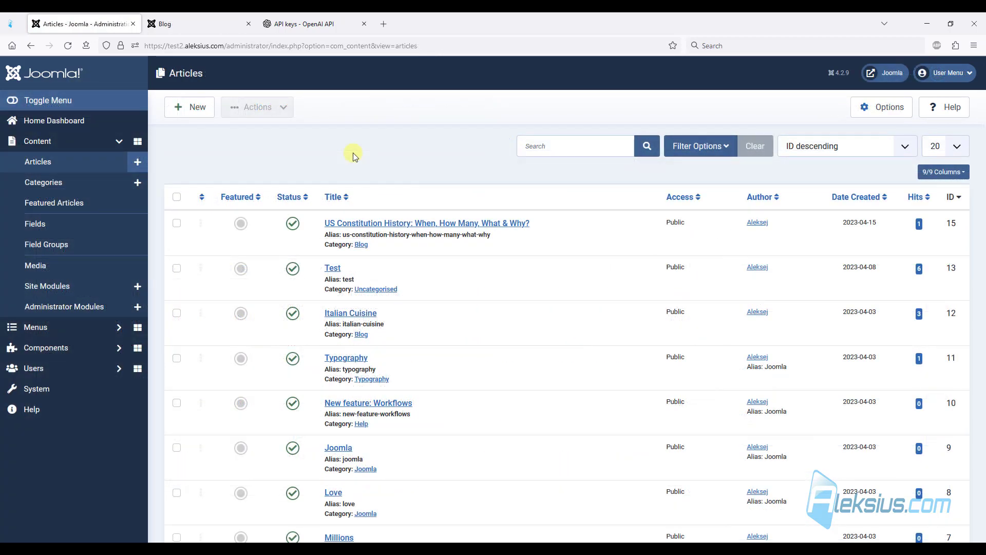
Check the empty Test article on the site and in the admin, then go to the System dashboard
click(203, 23)
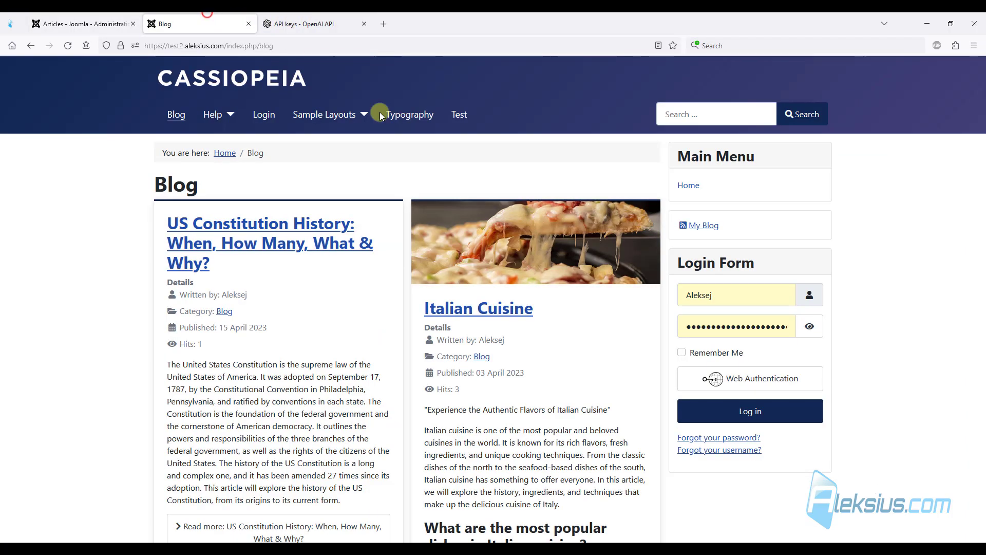
click(452, 116)
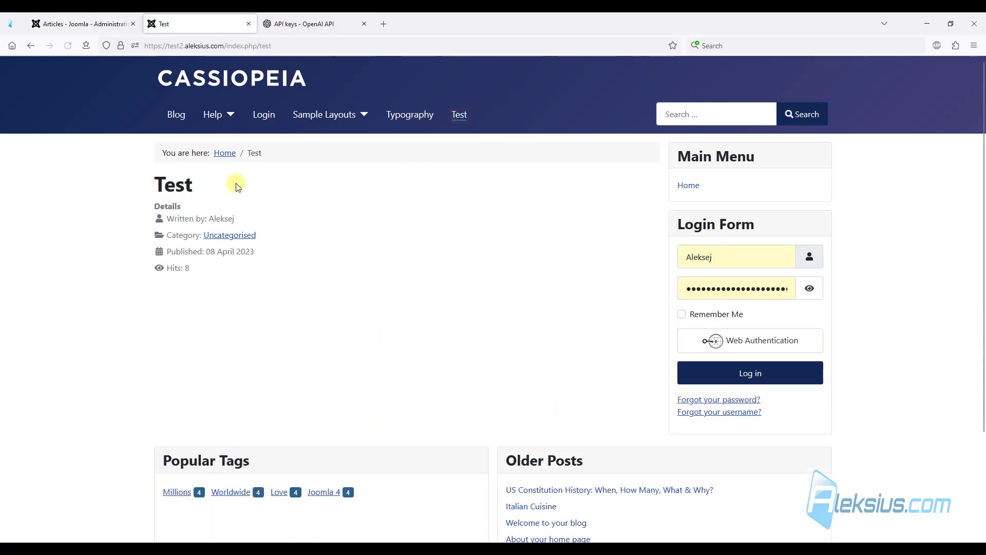
click(108, 24)
click(333, 268)
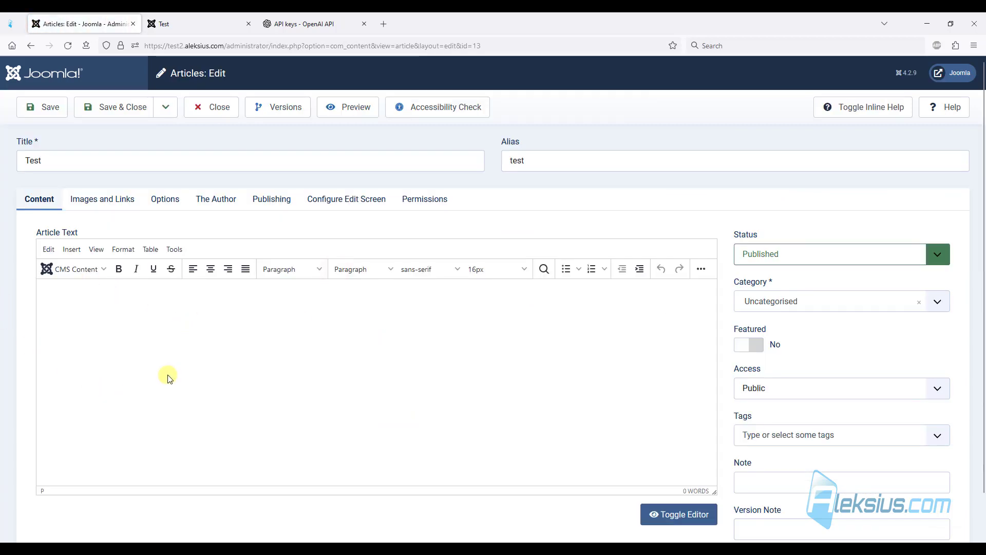
click(226, 110)
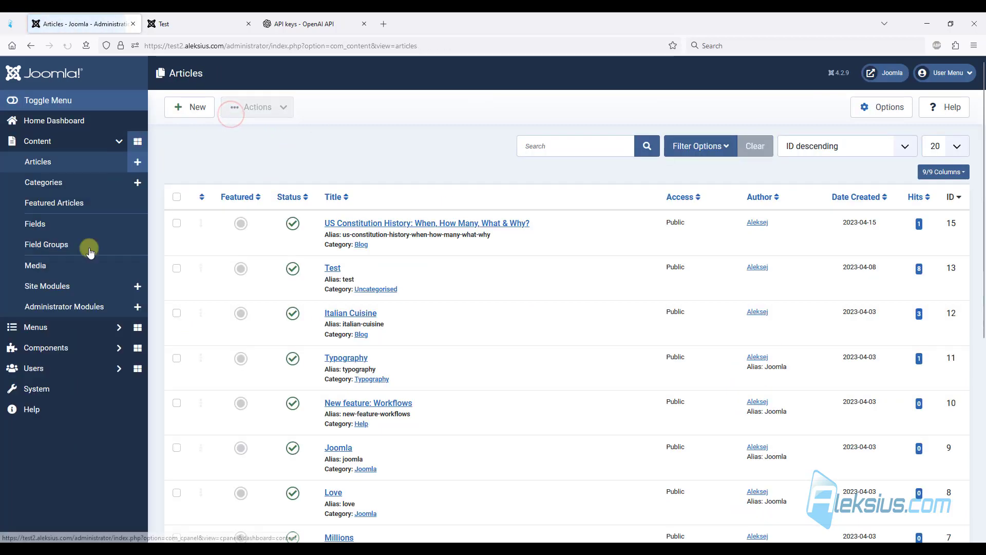
click(64, 388)
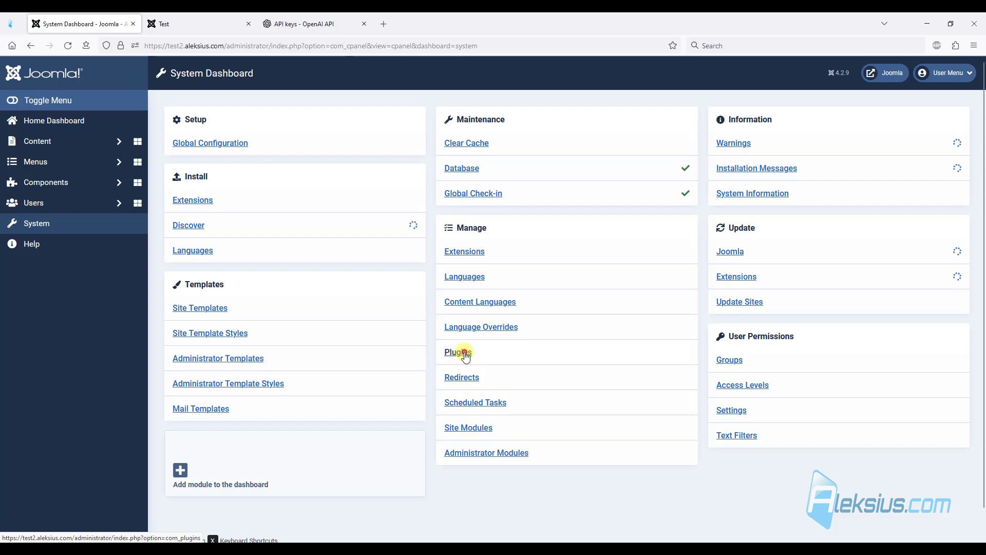
Find the Content - Open AI Content Import plugin, copy its {importaicontent 1} syntax, and save it
click(464, 351)
text(Content - Open AI Content Import)
click(613, 148)
click(678, 146)
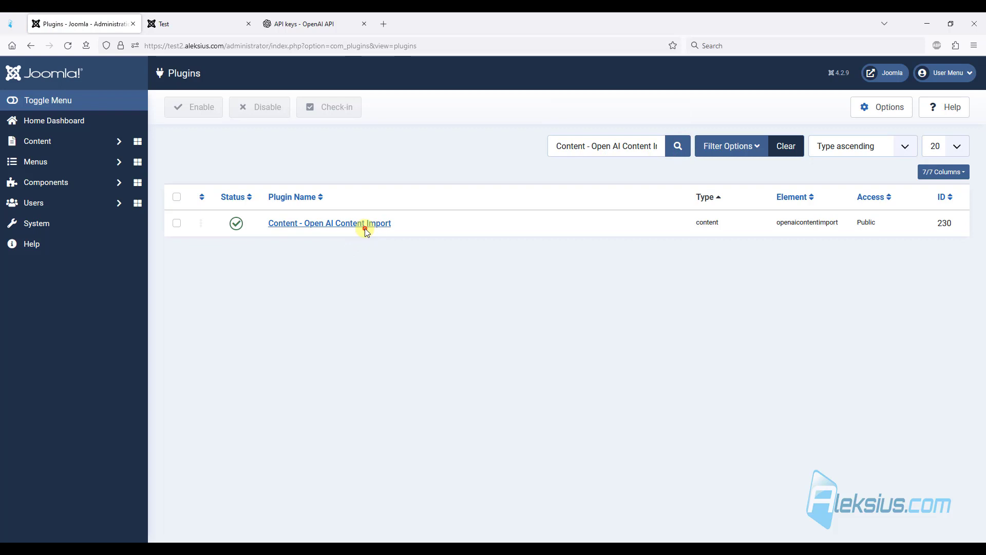
click(364, 226)
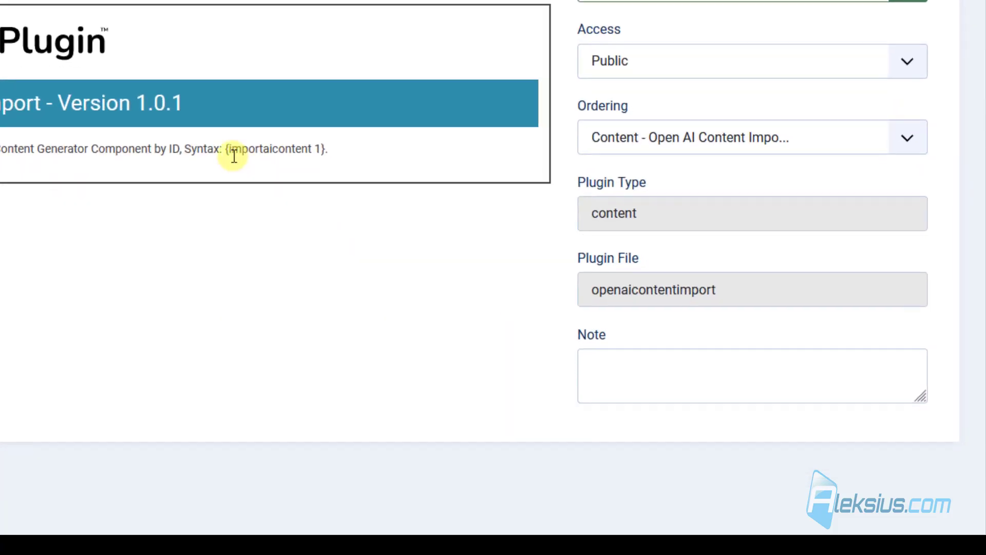
drag(208, 142, 314, 141)
key(ctrl+c)
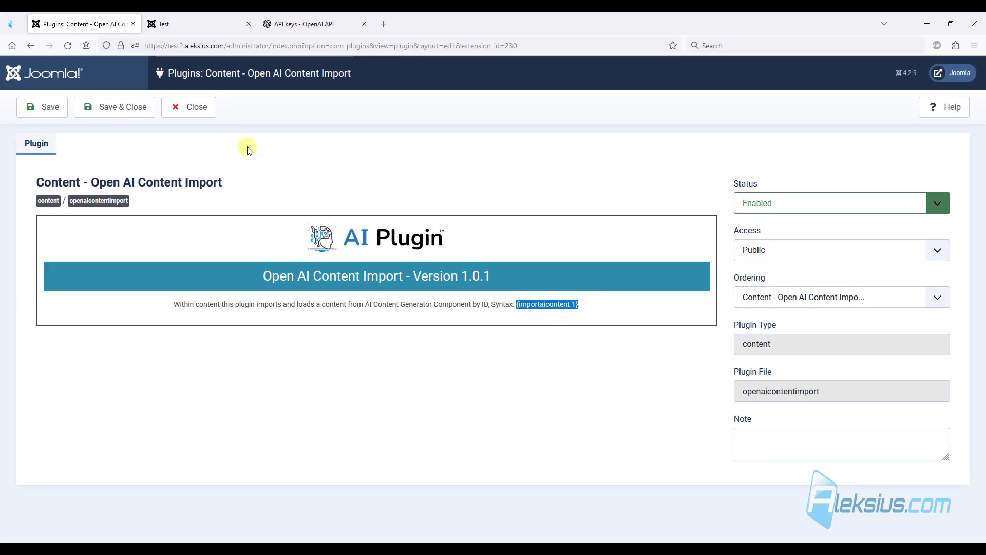
click(124, 110)
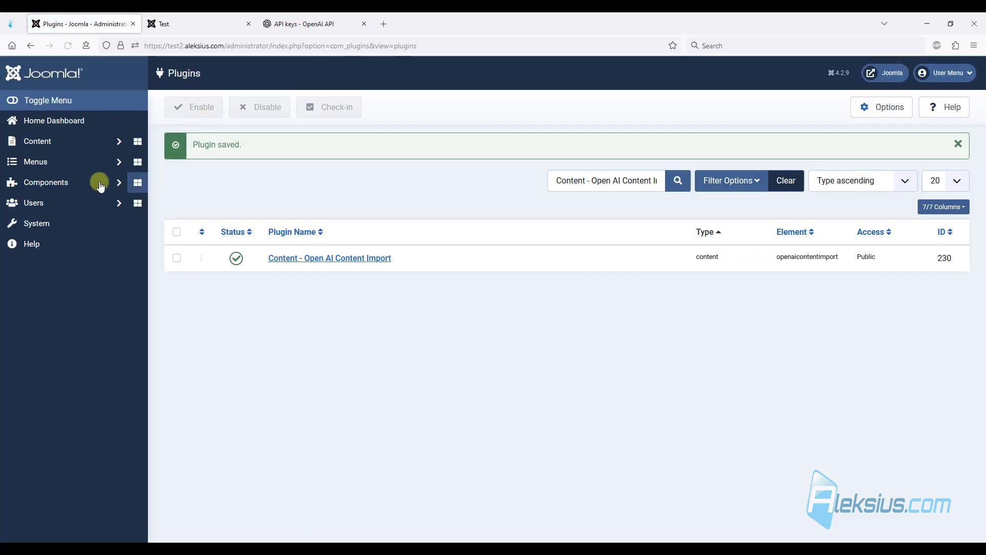
Look up the US Constitution History item's content ID in AI Content Generator > Contents
click(77, 184)
click(74, 194)
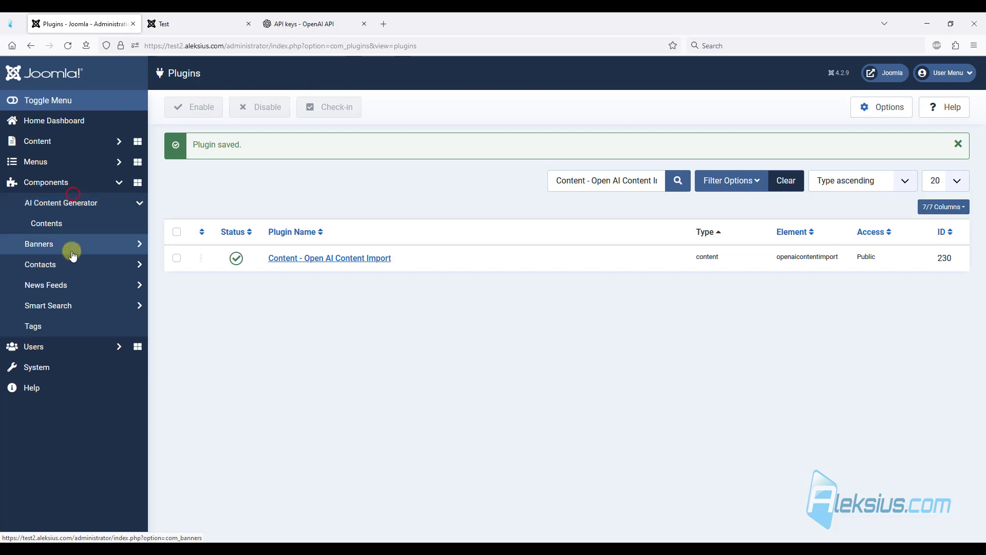
click(58, 223)
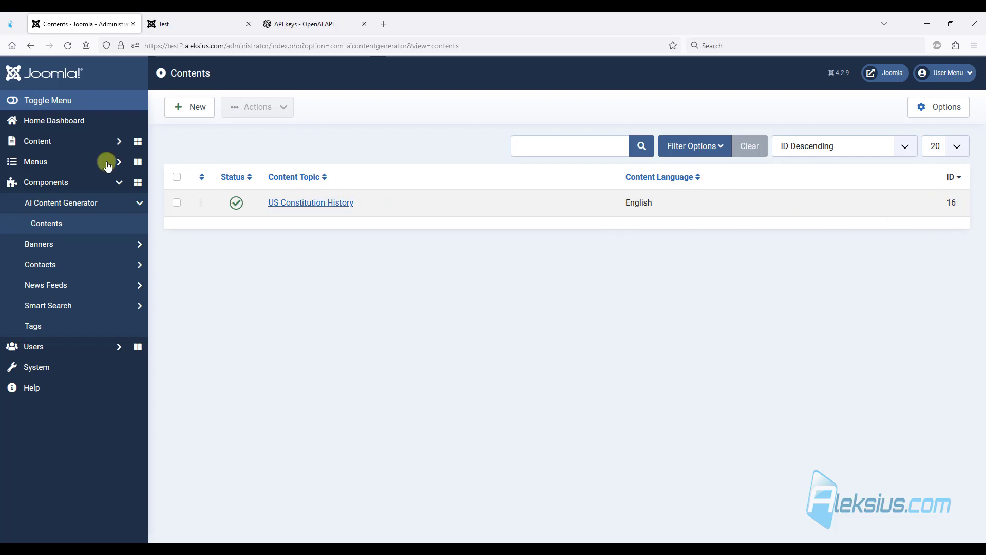
Put {importaicontent 16} in the Test article body, save, and reload the front-end Test page
click(44, 141)
click(69, 163)
click(331, 268)
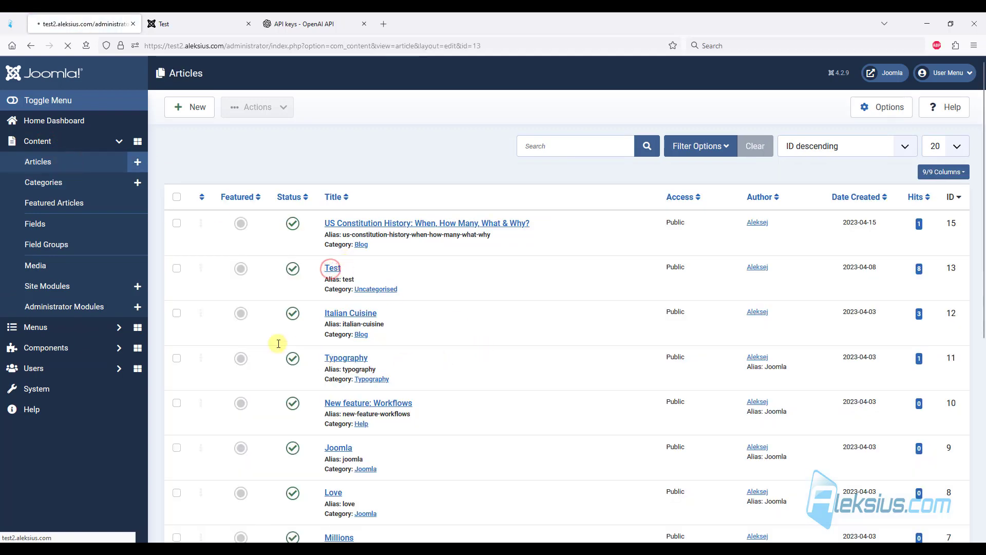
click(222, 310)
key(ctrl+v)
click(110, 288)
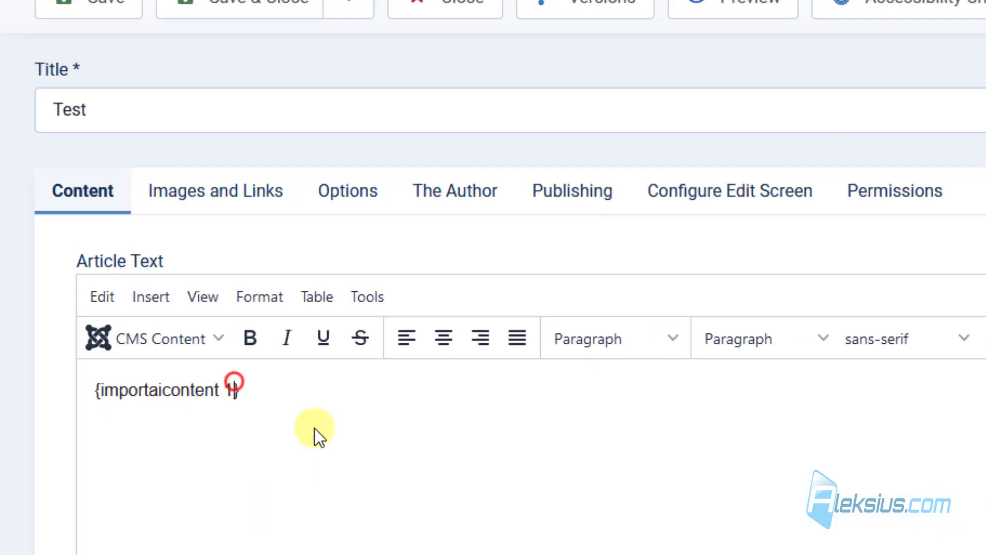
text(6)
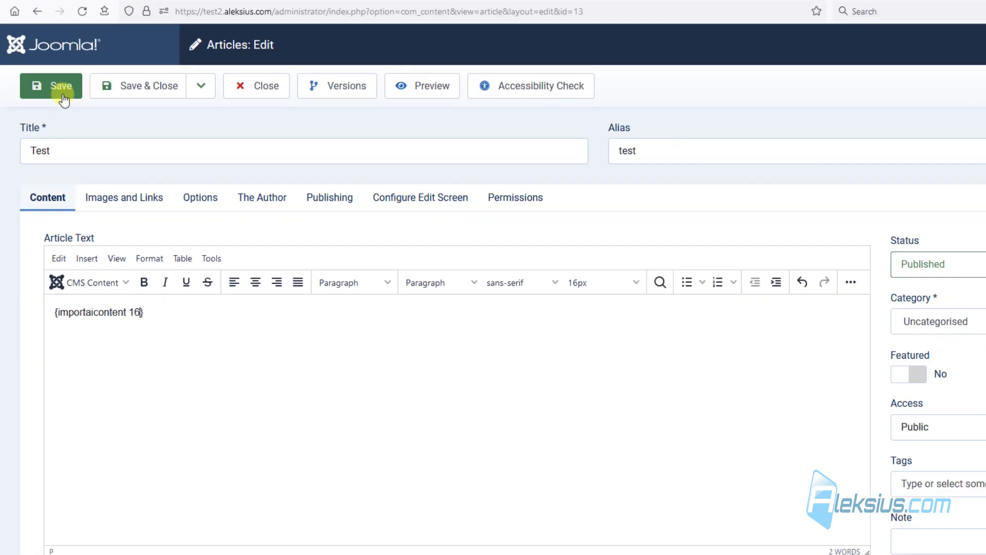
click(65, 88)
click(189, 28)
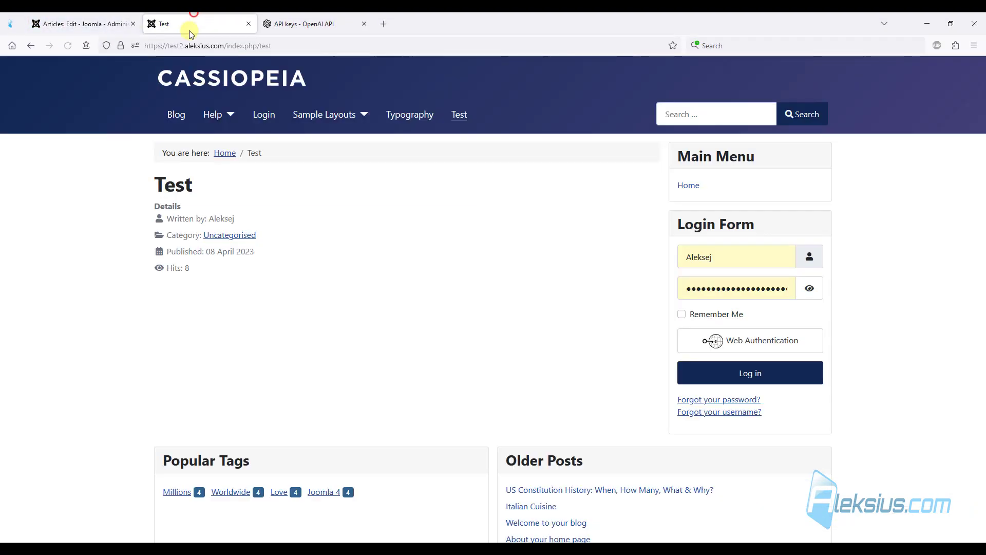
key(F5)
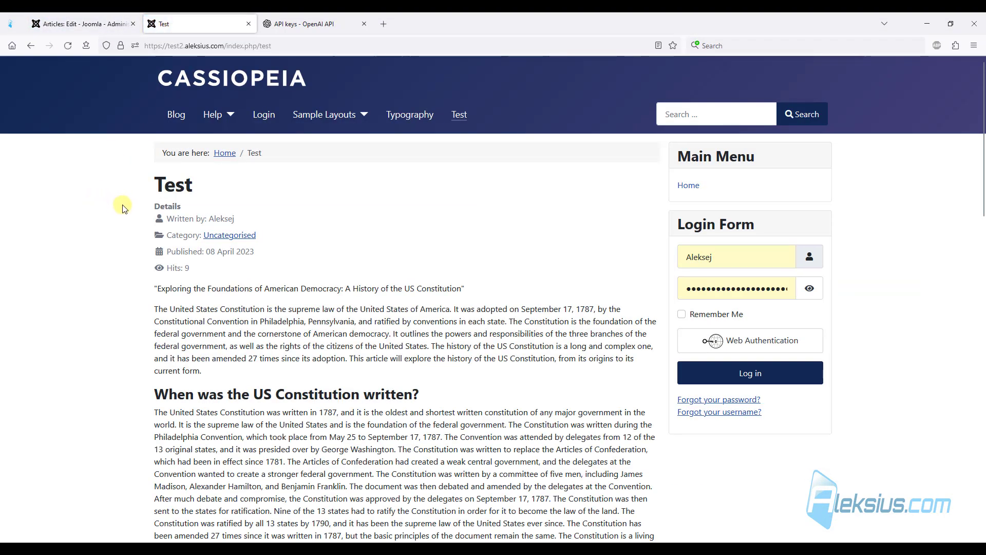
Review the imported text on the Test page, then save and close the Test article
scroll(124, 207, down, 10)
scroll(314, 187, down, 8)
scroll(313, 190, up, 19)
scroll(311, 193, up, 1)
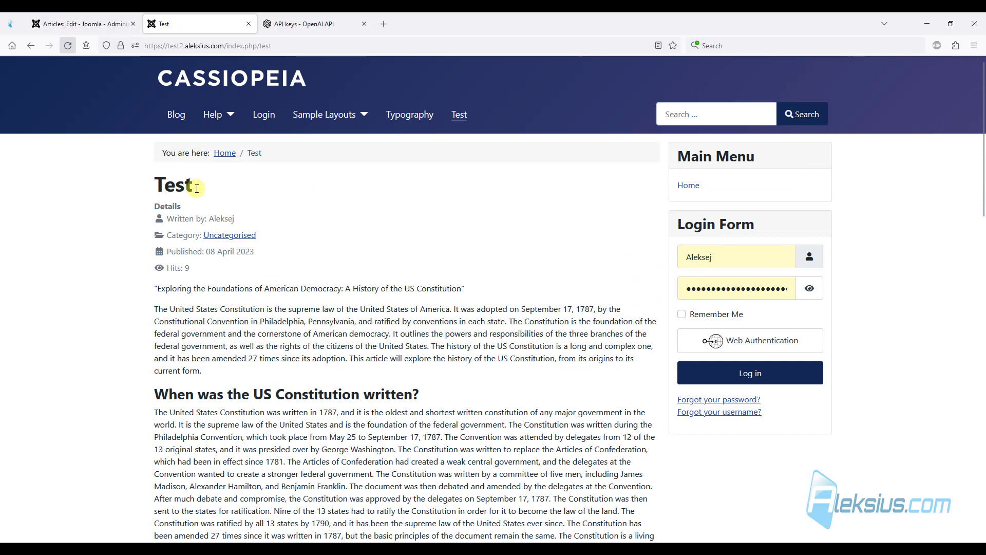
click(82, 24)
click(123, 107)
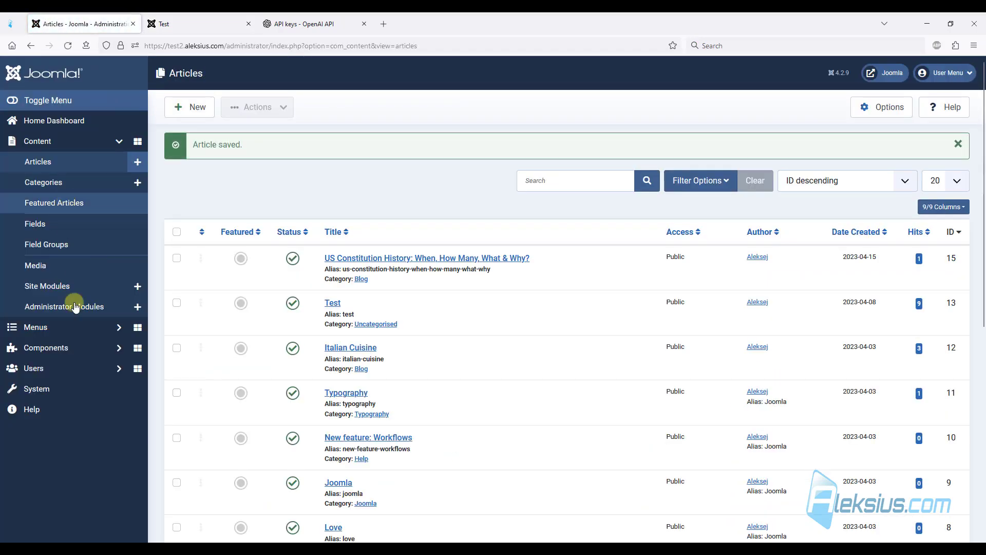
Open the US Constitution History item from AI Content Generator > Contents
drag(61, 330, 61, 348)
click(61, 347)
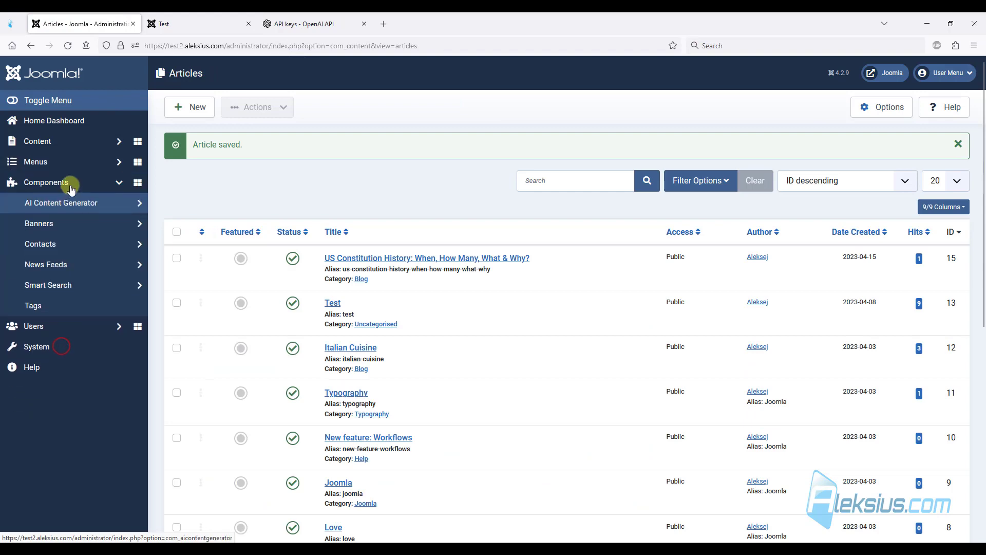
click(62, 202)
click(63, 226)
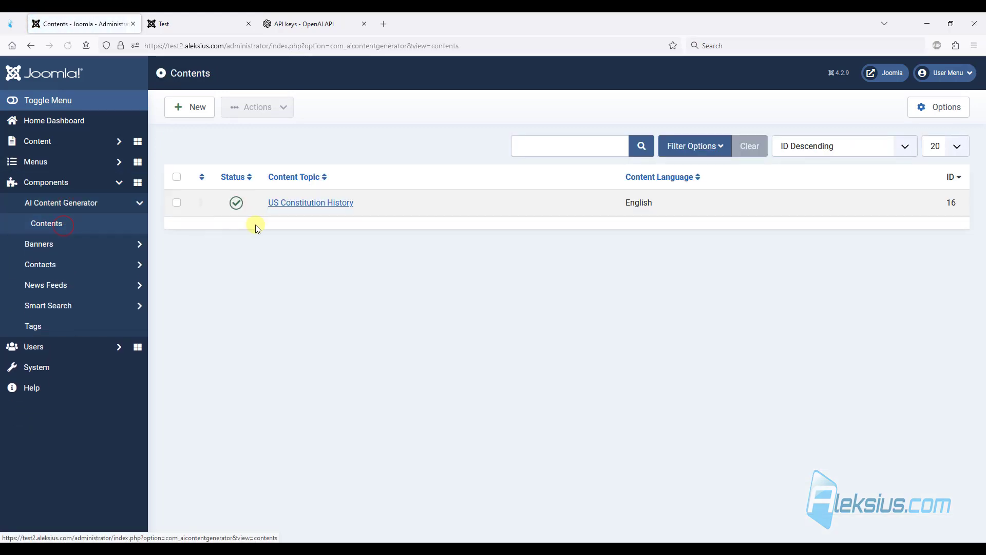
click(306, 202)
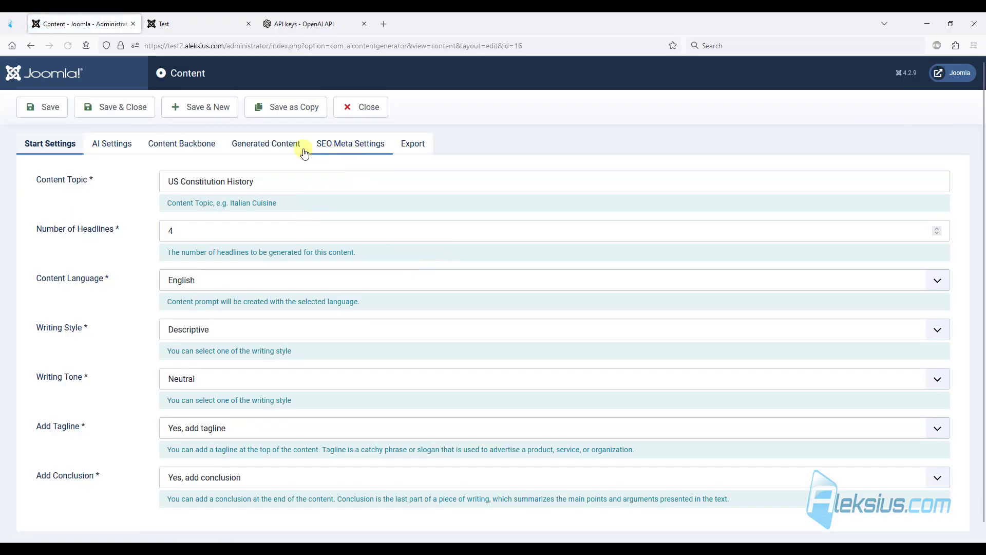
Center the 'When was the US Constitution written?' heading, save, and view the Test page
click(281, 148)
drag(473, 353, 132, 345)
click(262, 247)
click(50, 110)
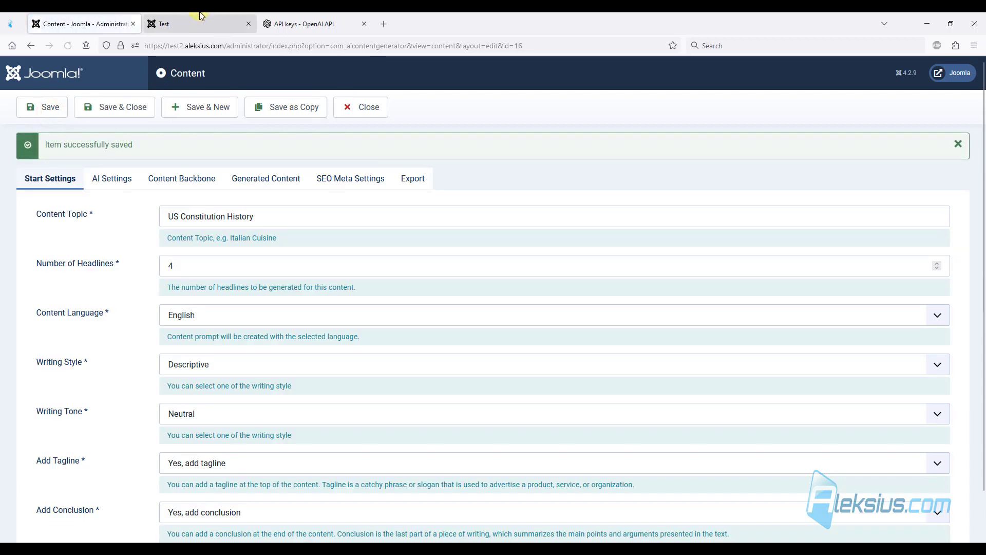
click(197, 18)
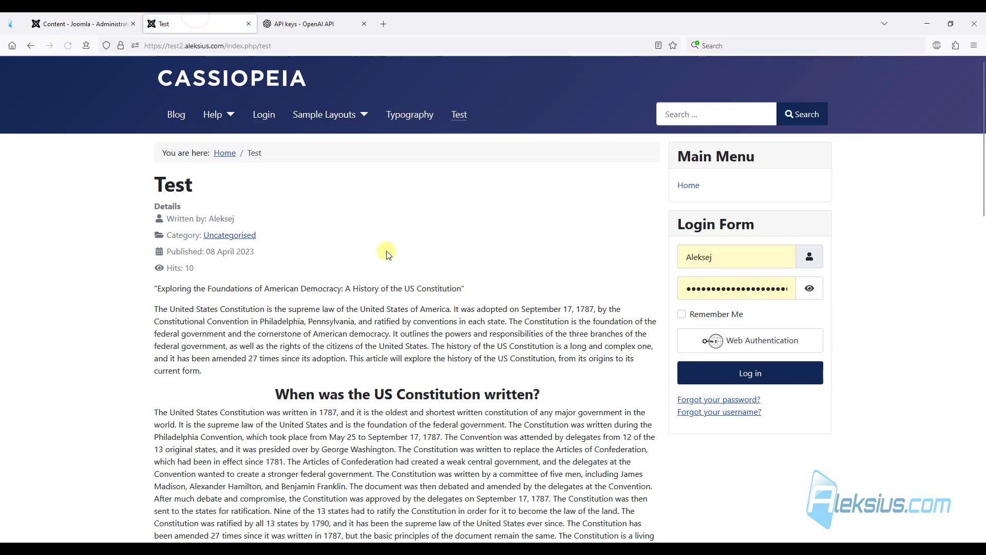